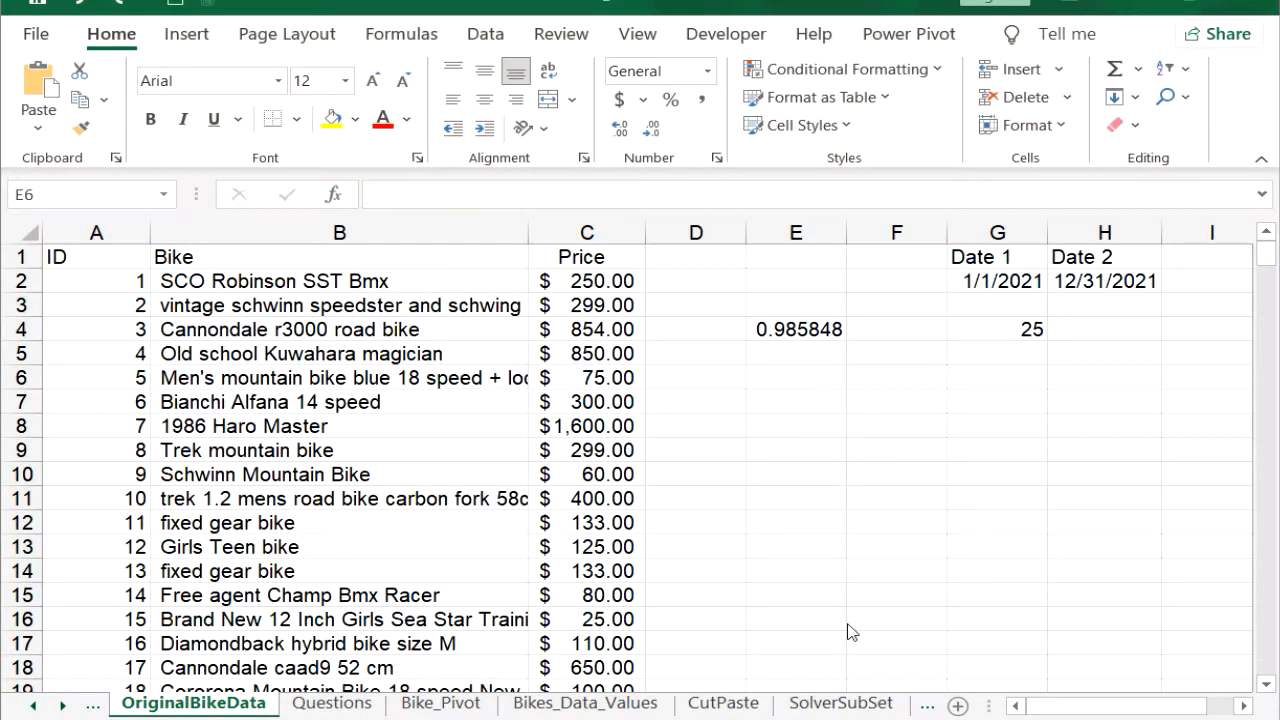
# Step: Enter the formula =rand()*10 in cell E6
pyautogui.click(779, 372)
pyautogui.write('=rand()')
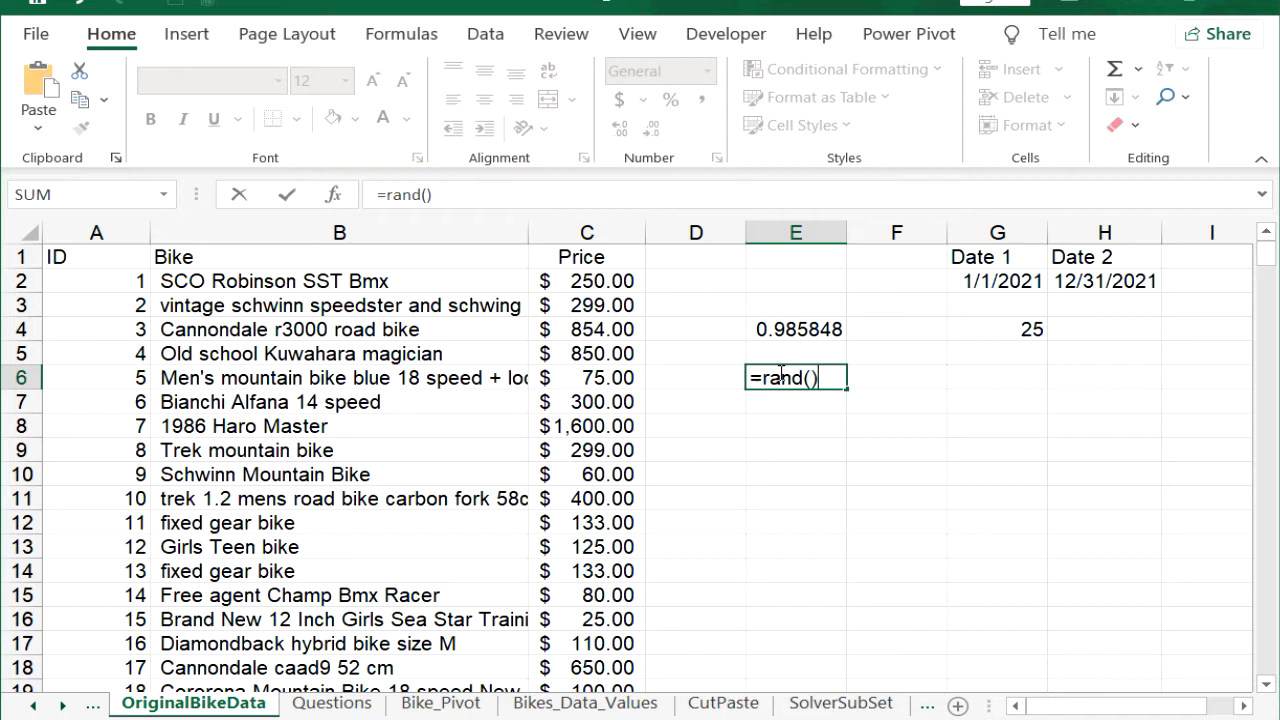
pyautogui.write('*10')
pyautogui.press('Return')
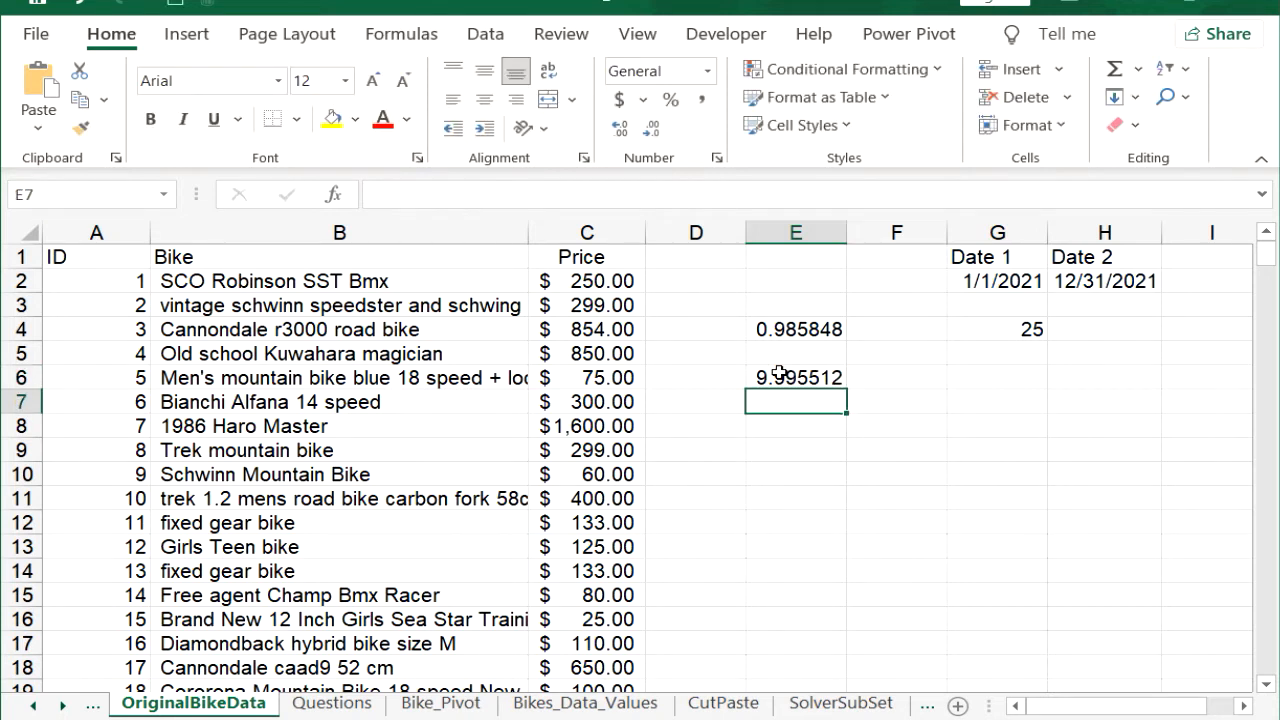
# Step: Enter the formula =rand()*1000 in cell E8
pyautogui.press('Down')
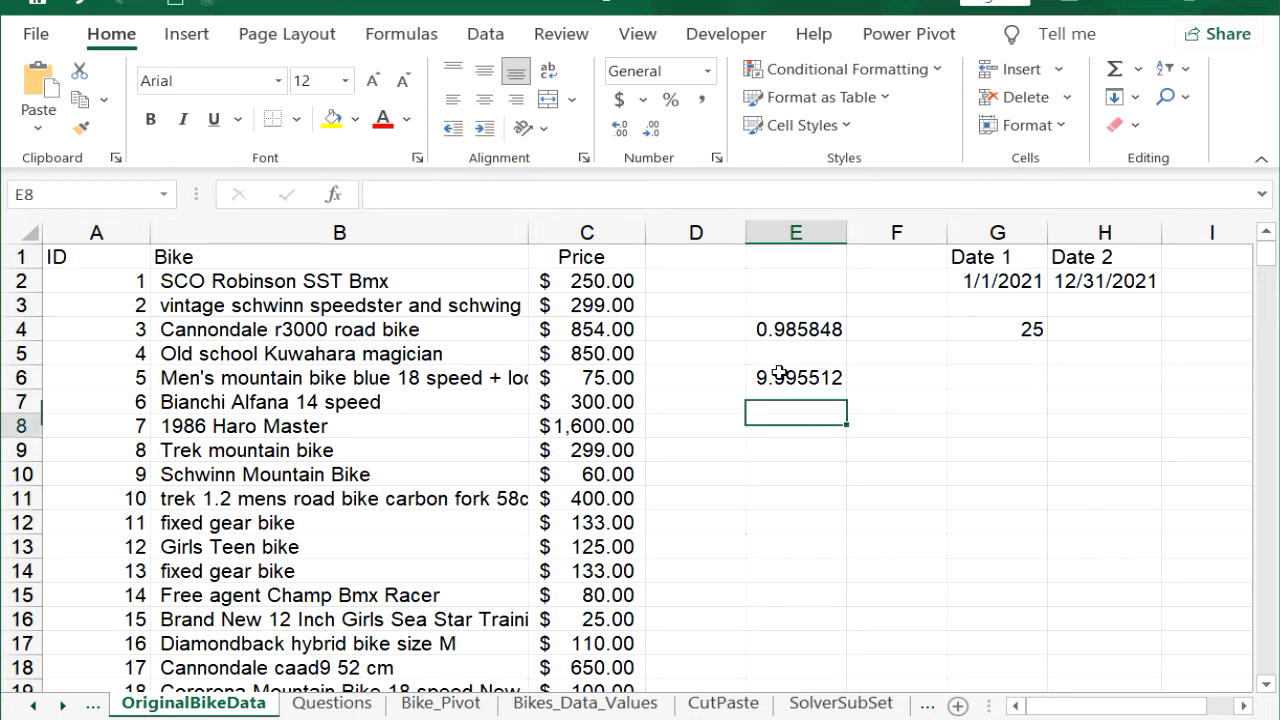
pyautogui.write('=rand()')
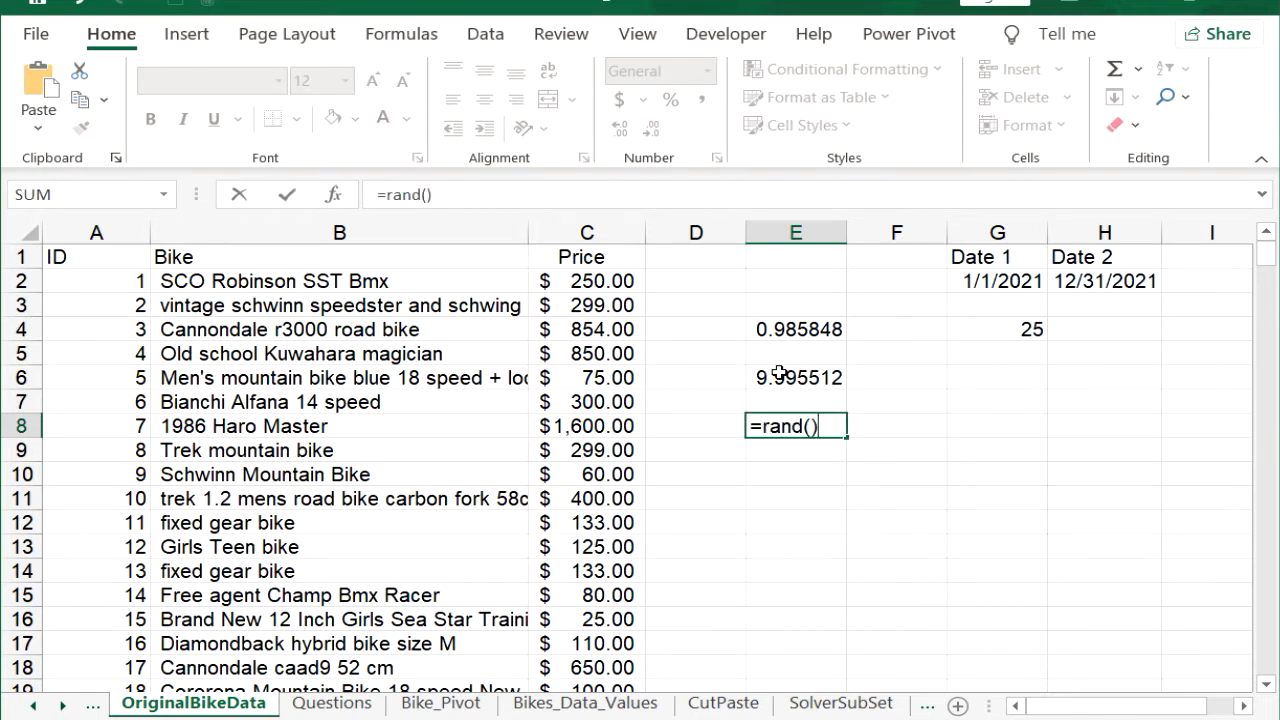
pyautogui.write('*1000')
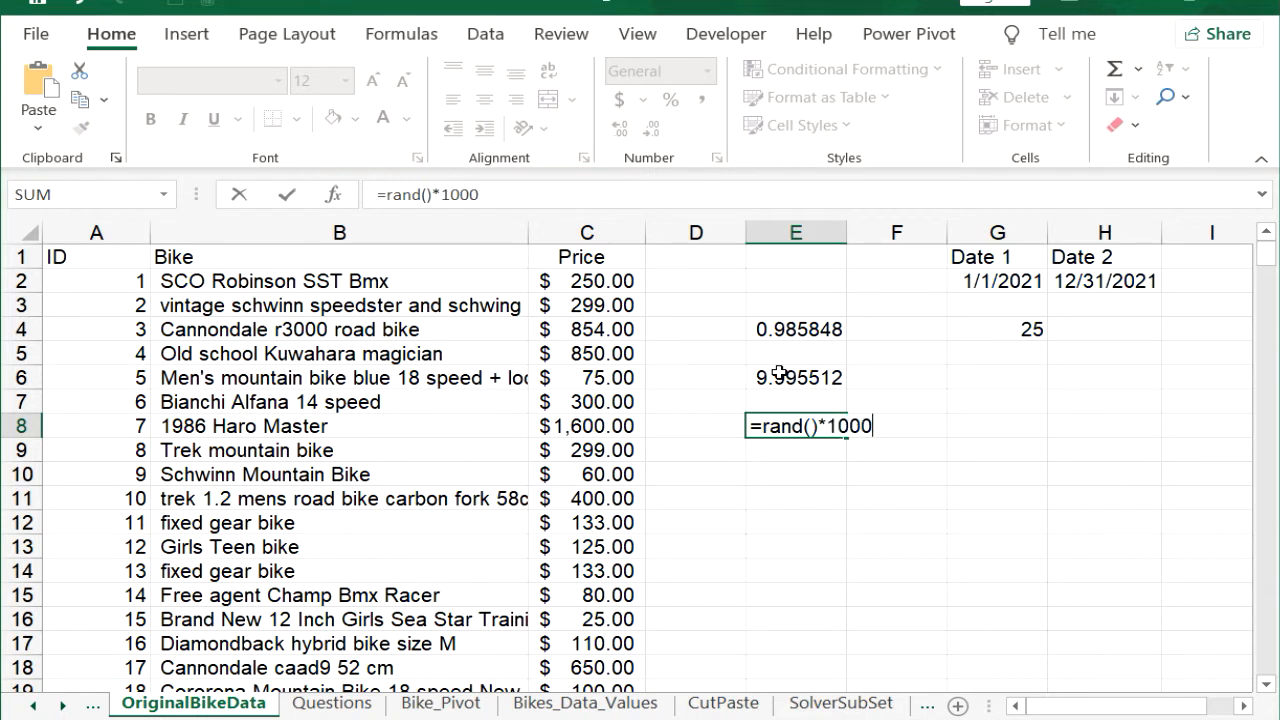
pyautogui.press('Return')
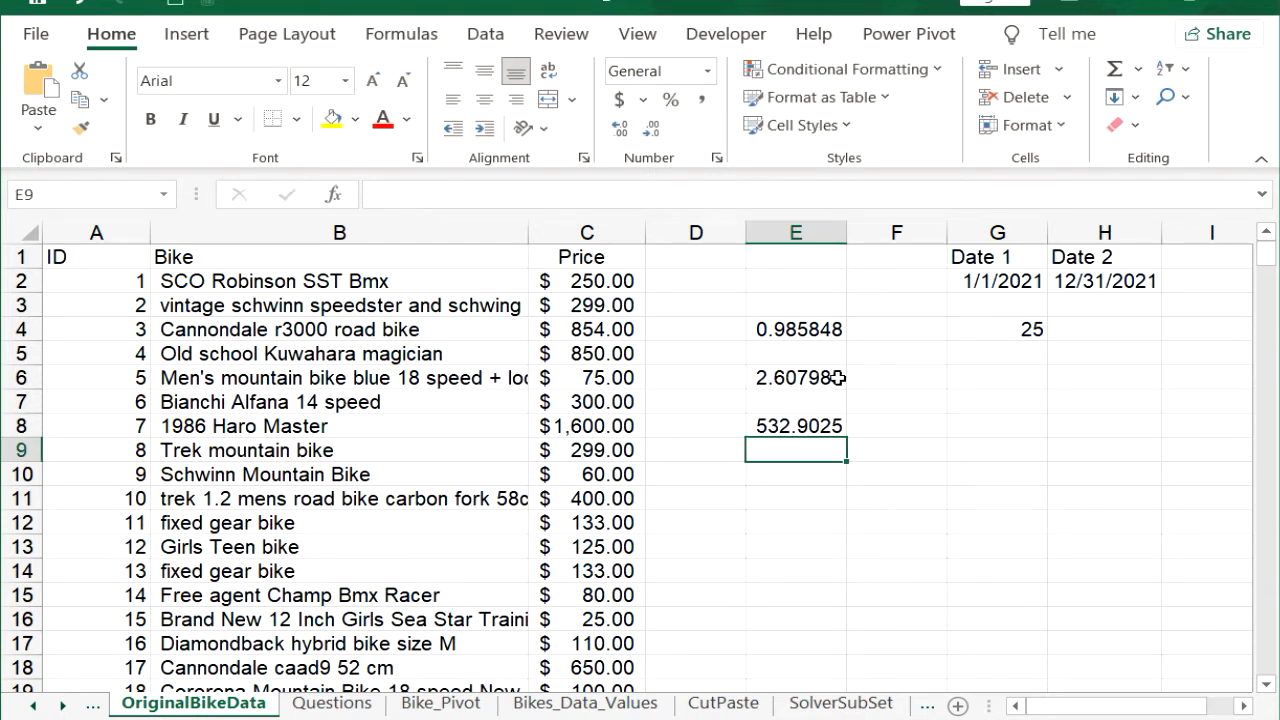
# Step: Format the random numbers in E6:E8 to show no decimal places
pyautogui.moveTo(811, 377); pyautogui.dragTo(814, 424)
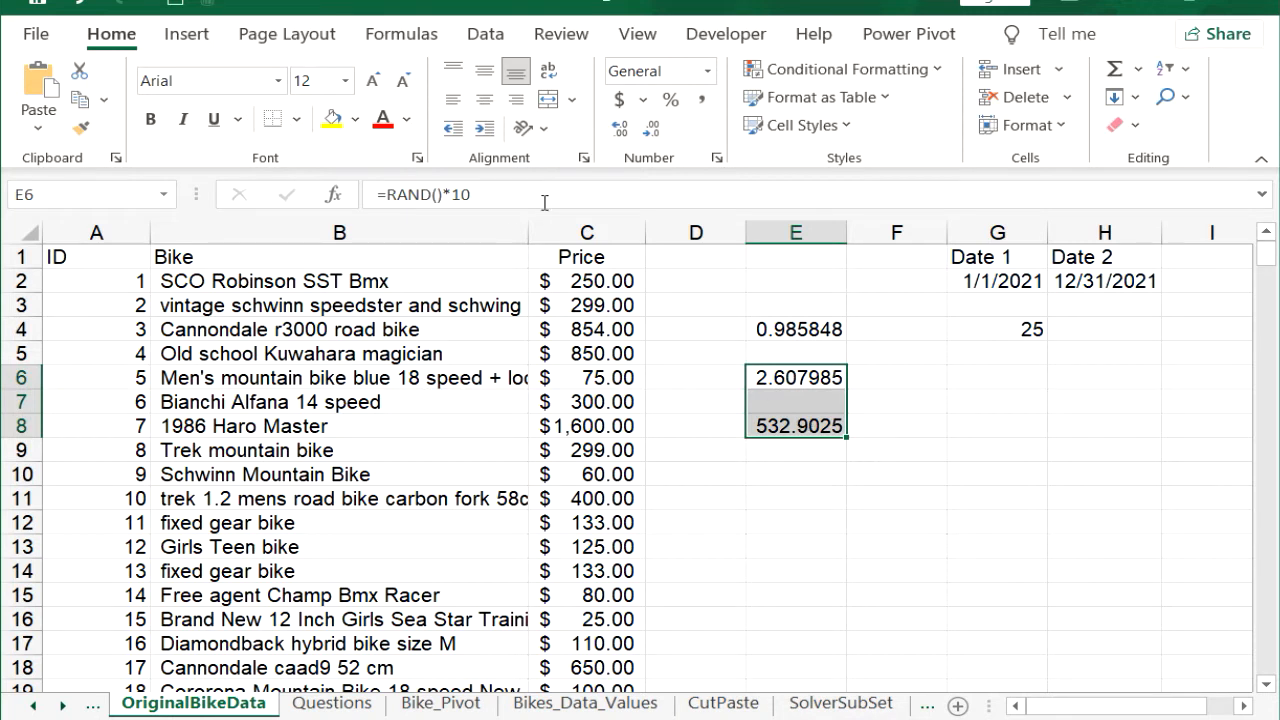
pyautogui.click(651, 130)
pyautogui.click(651, 130)
pyautogui.click(651, 130)
pyautogui.click(651, 130)
pyautogui.click(651, 130)
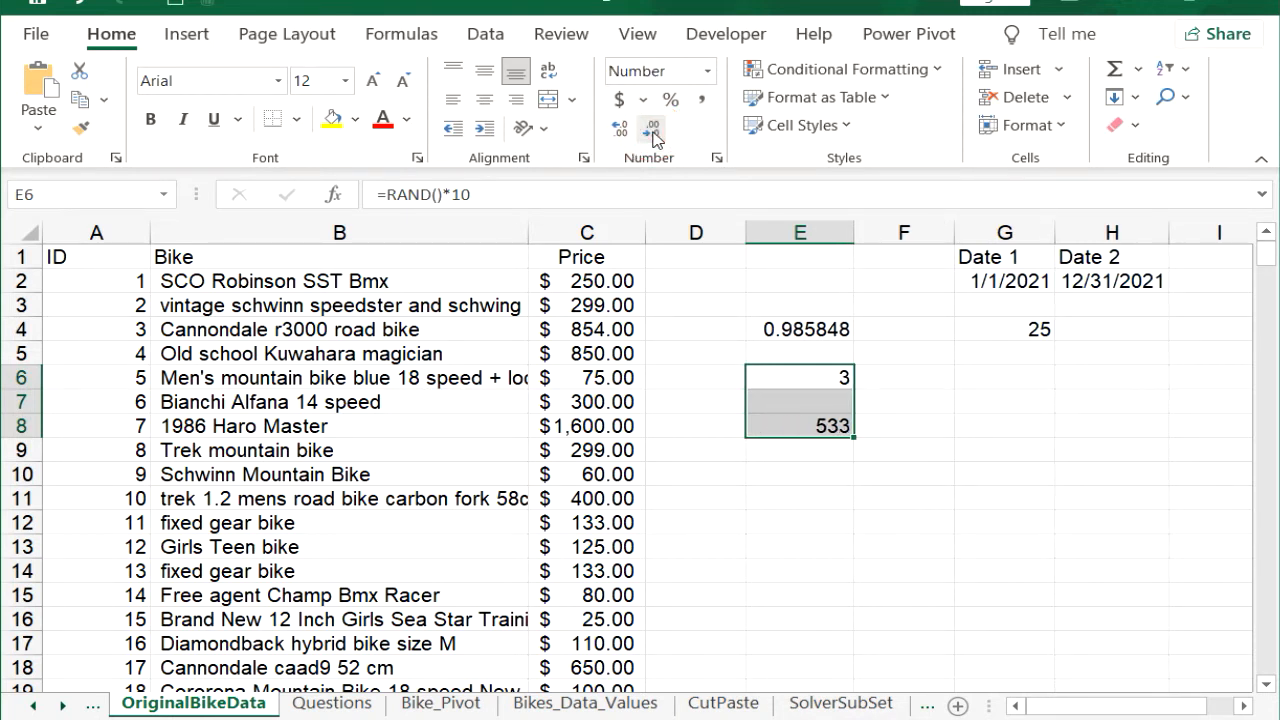
pyautogui.click(700, 328)
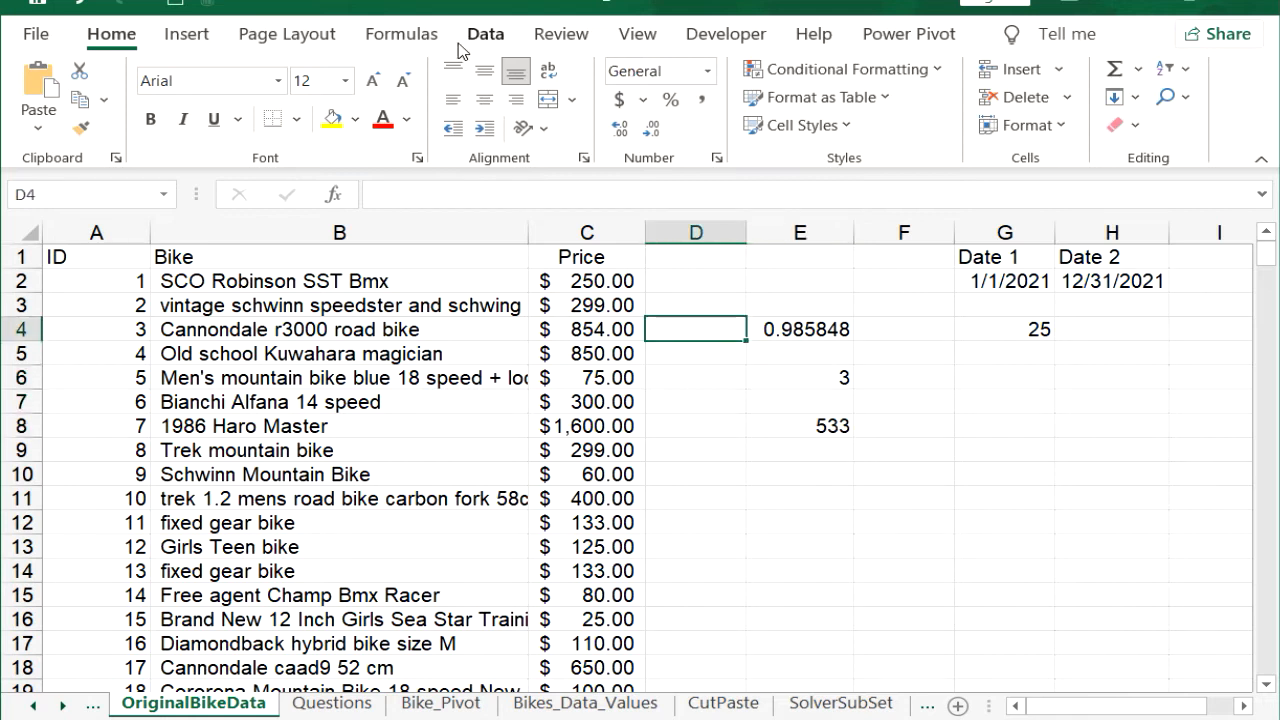
# Step: Recalculate the worksheet repeatedly to generate new random numbers in E6 and E8
pyautogui.click(403, 34)
pyautogui.click(1125, 80)
pyautogui.click(1125, 80)
pyautogui.click(1125, 80)
pyautogui.click(1125, 80)
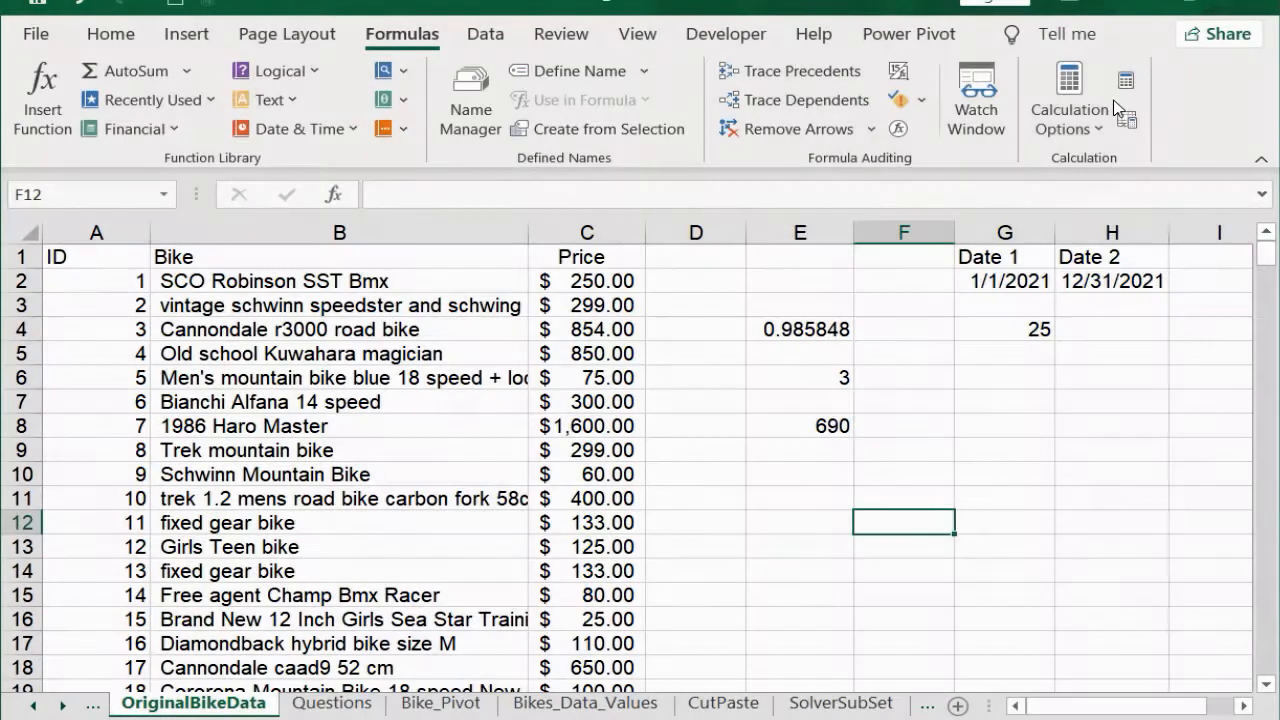
pyautogui.click(1124, 86)
pyautogui.click(1124, 86)
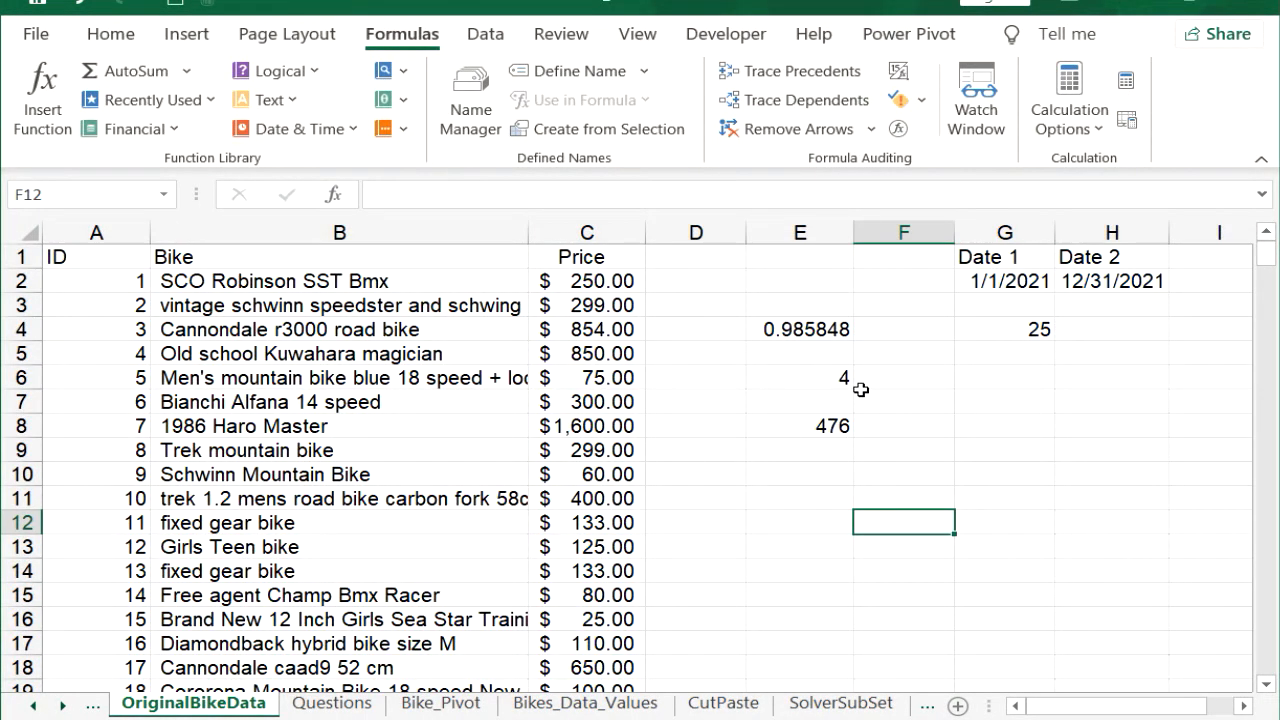
pyautogui.click(1126, 84)
# Step: Replace the RAND formulas in E6:E8 with their values by copying the range and pasting values over it
pyautogui.moveTo(808, 374); pyautogui.dragTo(802, 430)
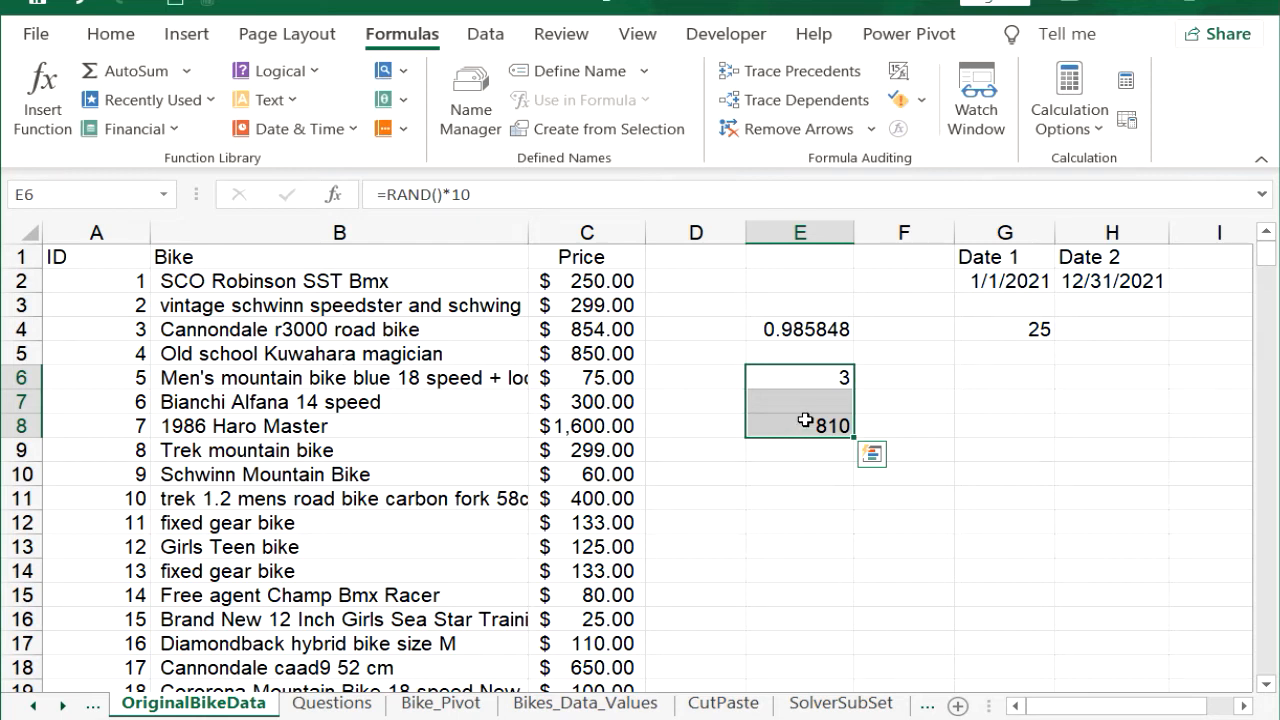
pyautogui.hotkey('ctrl', 'c')
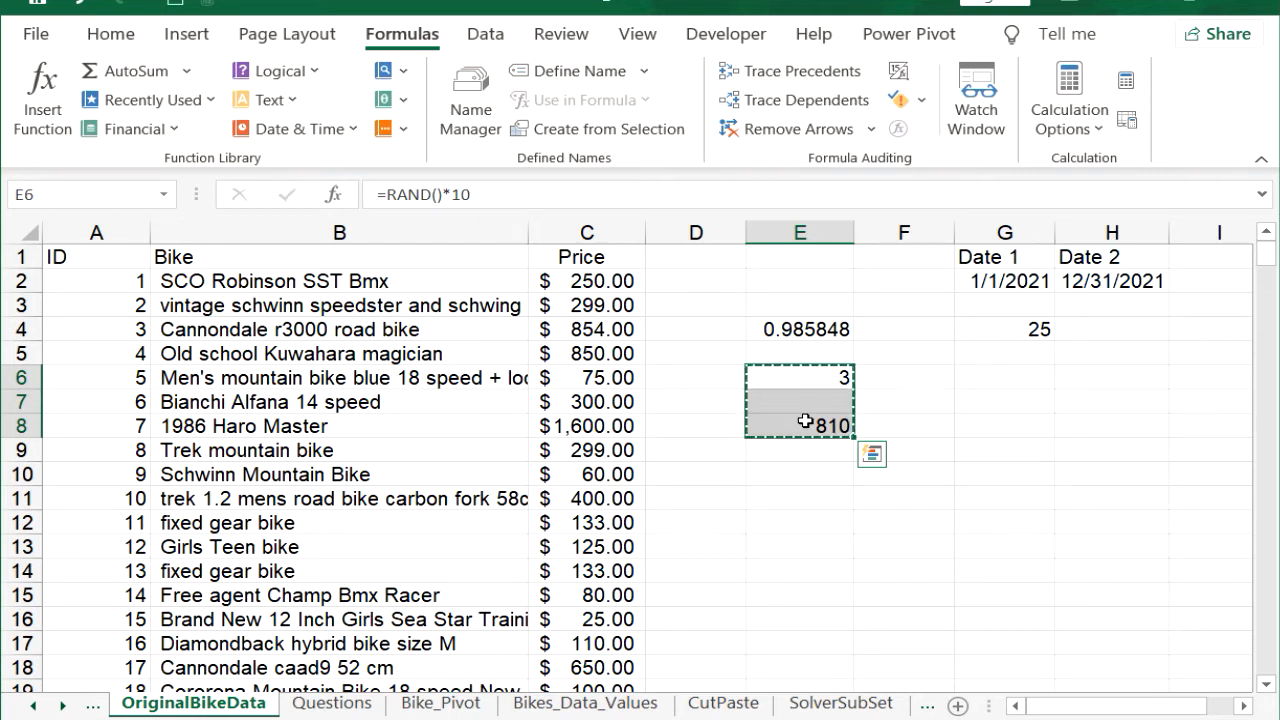
pyautogui.rightClick(807, 423)
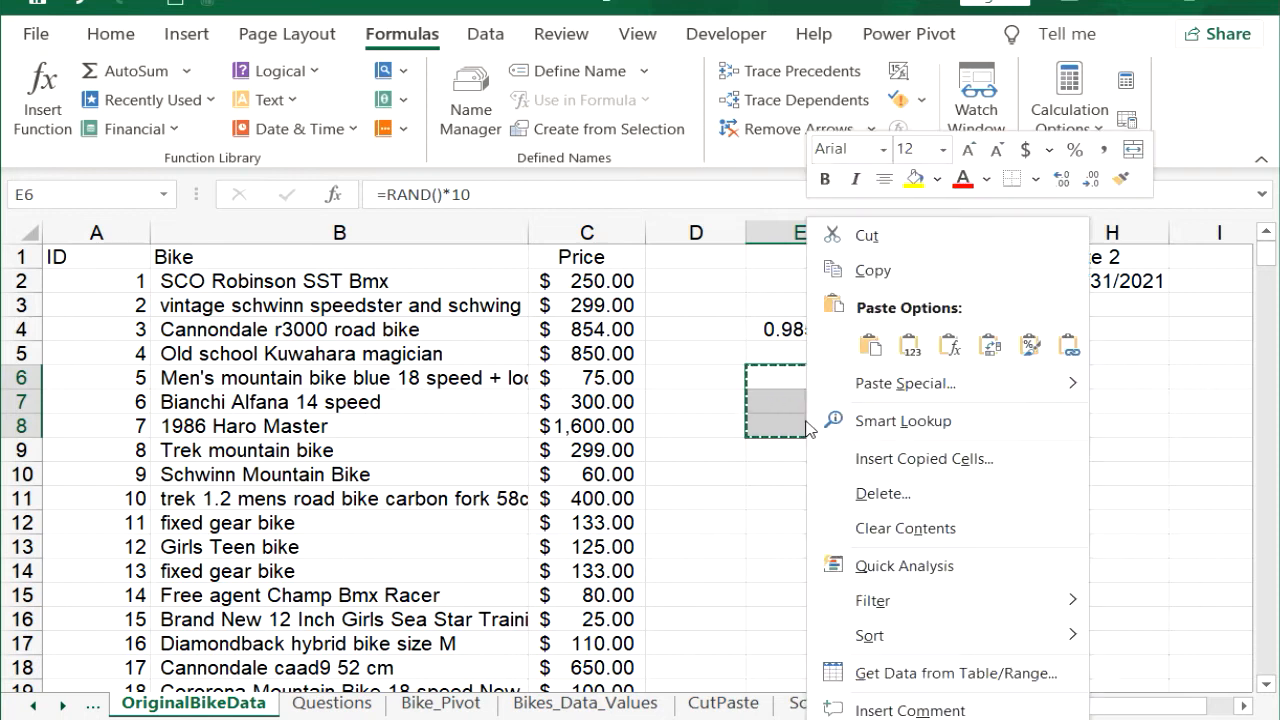
pyautogui.click(909, 345)
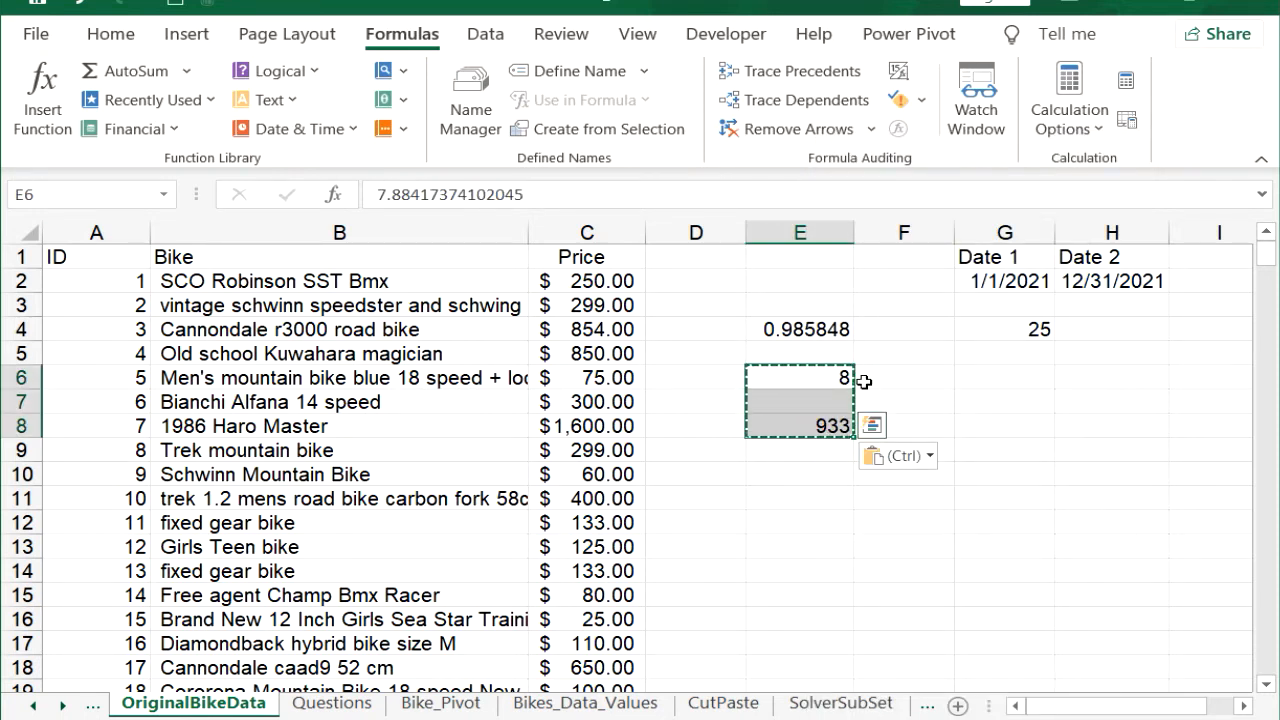
pyautogui.click(877, 373)
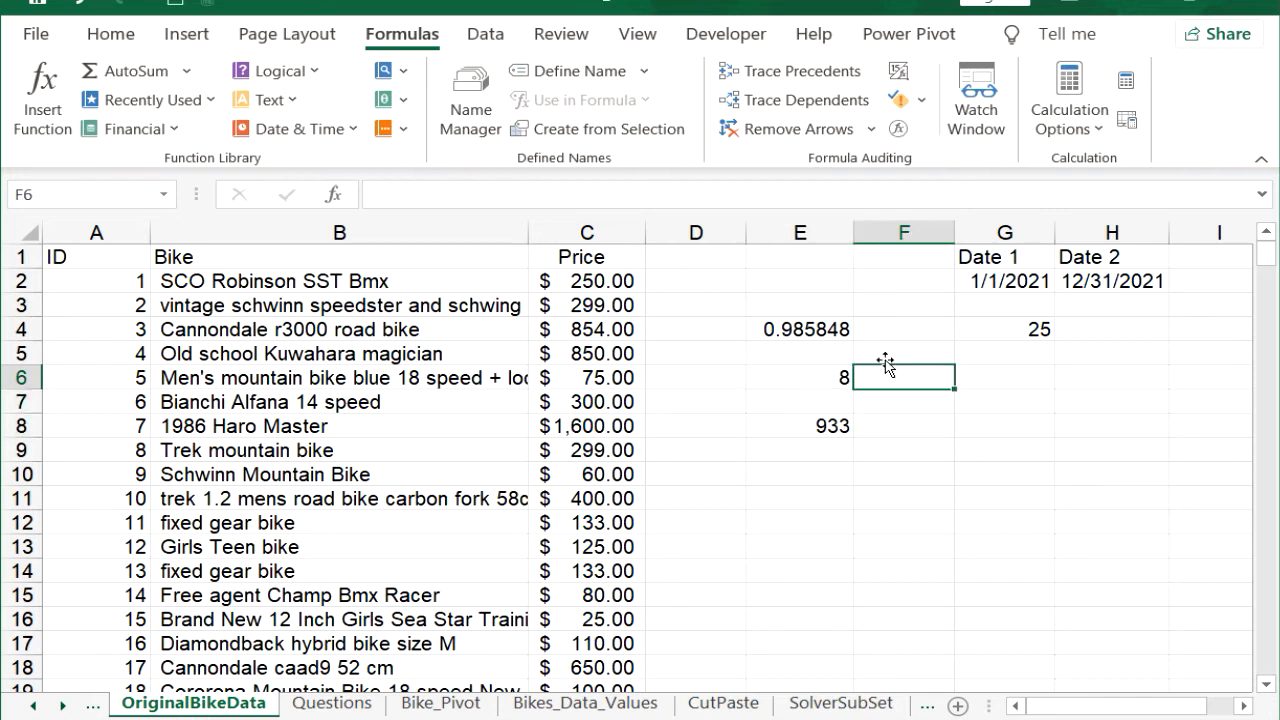
# Step: Recalculate the worksheet and check whether cells E6 and E8 still contain formulas
pyautogui.click(1125, 88)
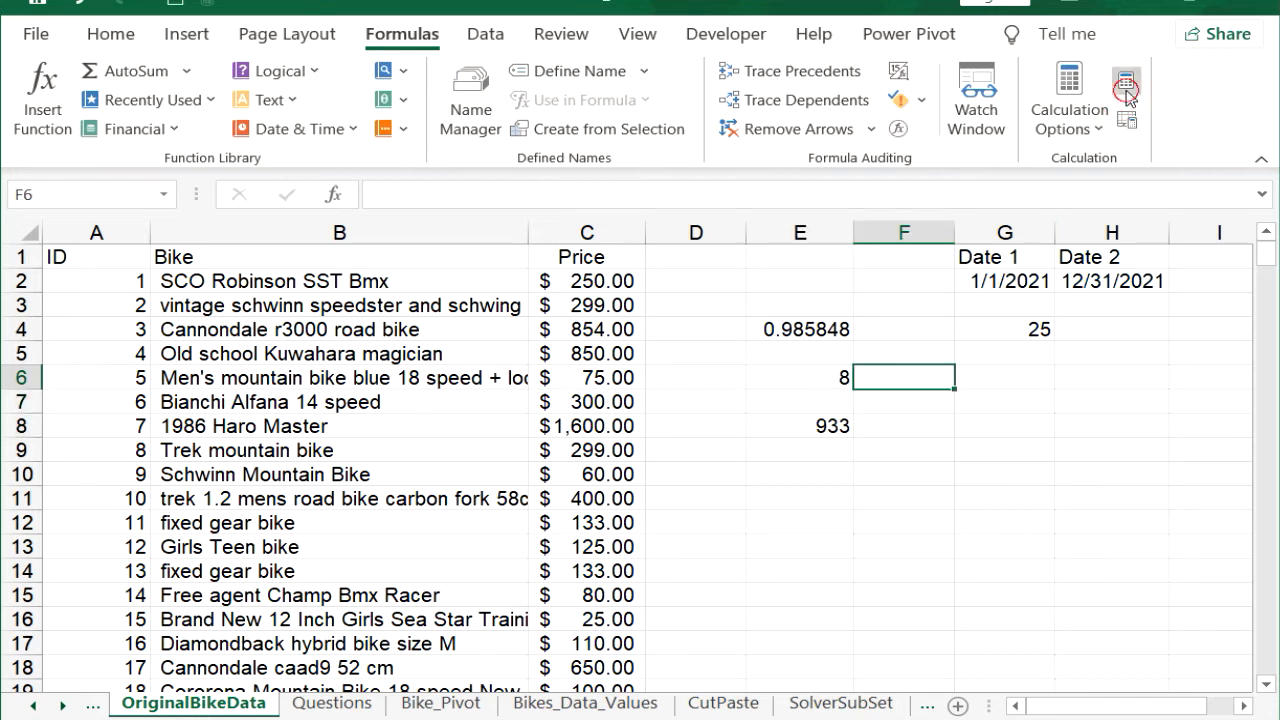
pyautogui.click(806, 377)
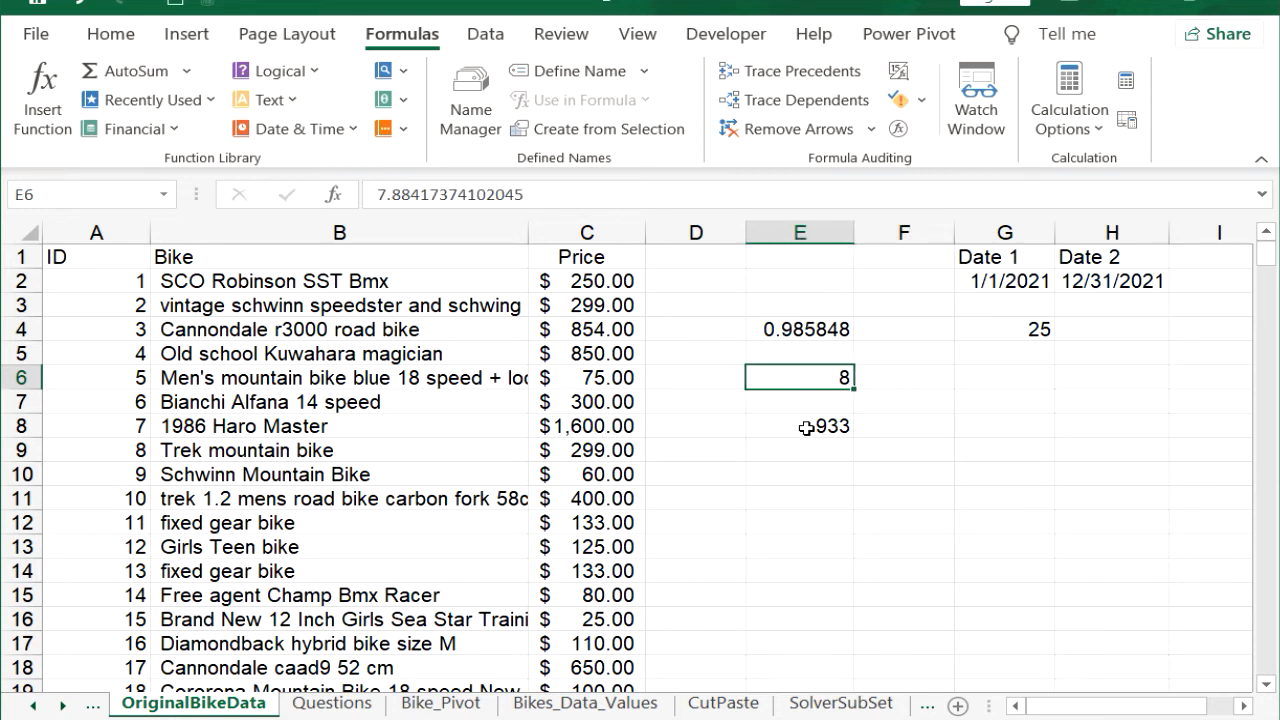
pyautogui.click(806, 428)
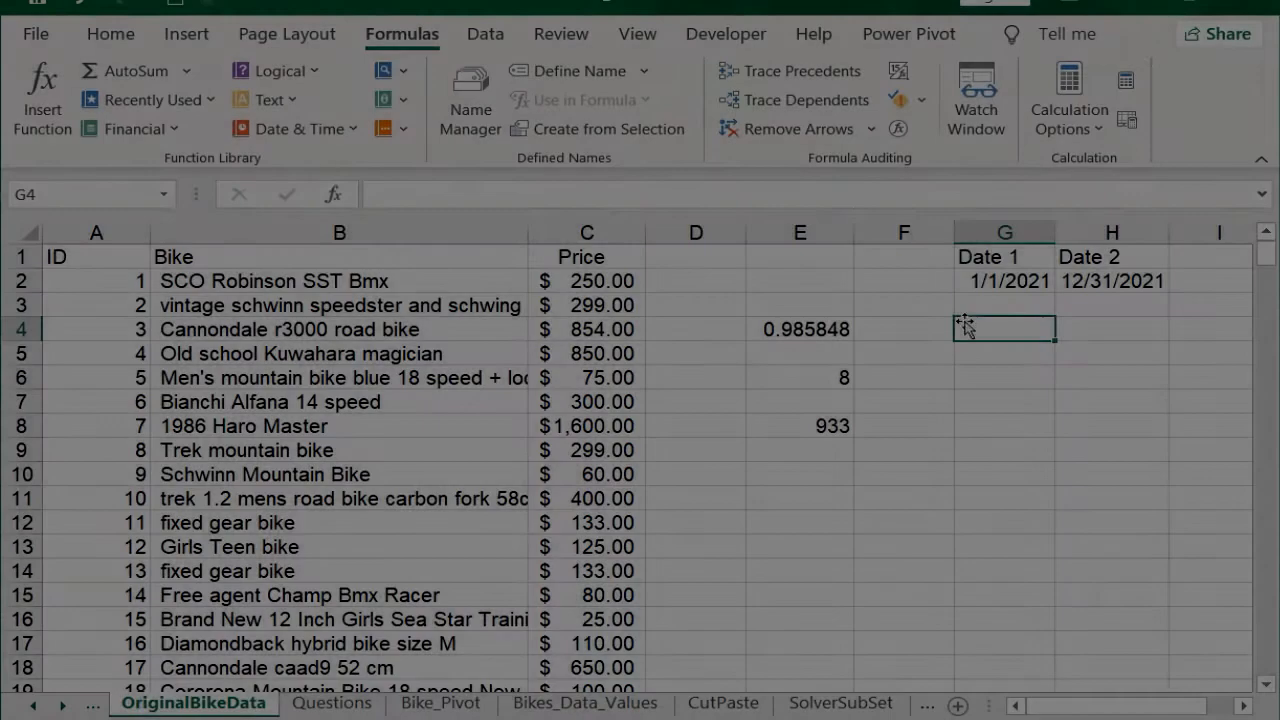
# Step: Enter =RANDBETWEEN(G2,H2) in cell G4, using Date 1 and Date 2 as limits, and recalculate the worksheet
pyautogui.write('=ran')
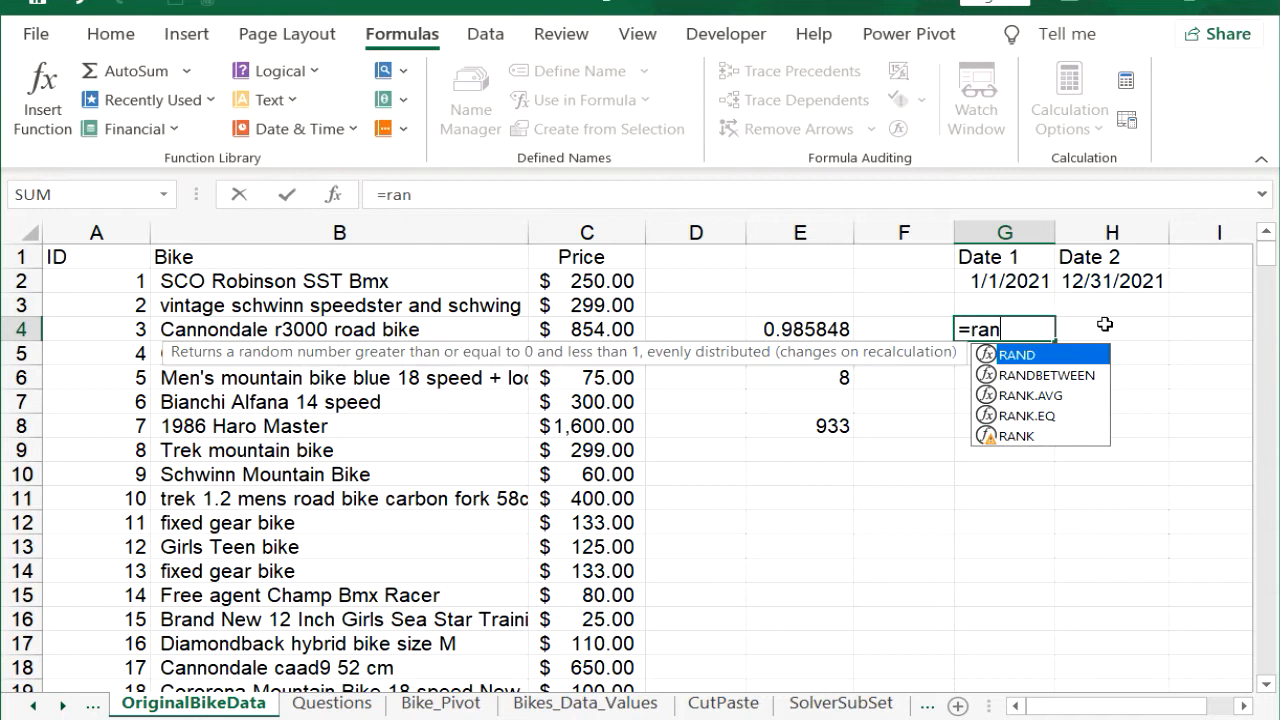
pyautogui.click(1062, 376)
pyautogui.doubleClick(1062, 376)
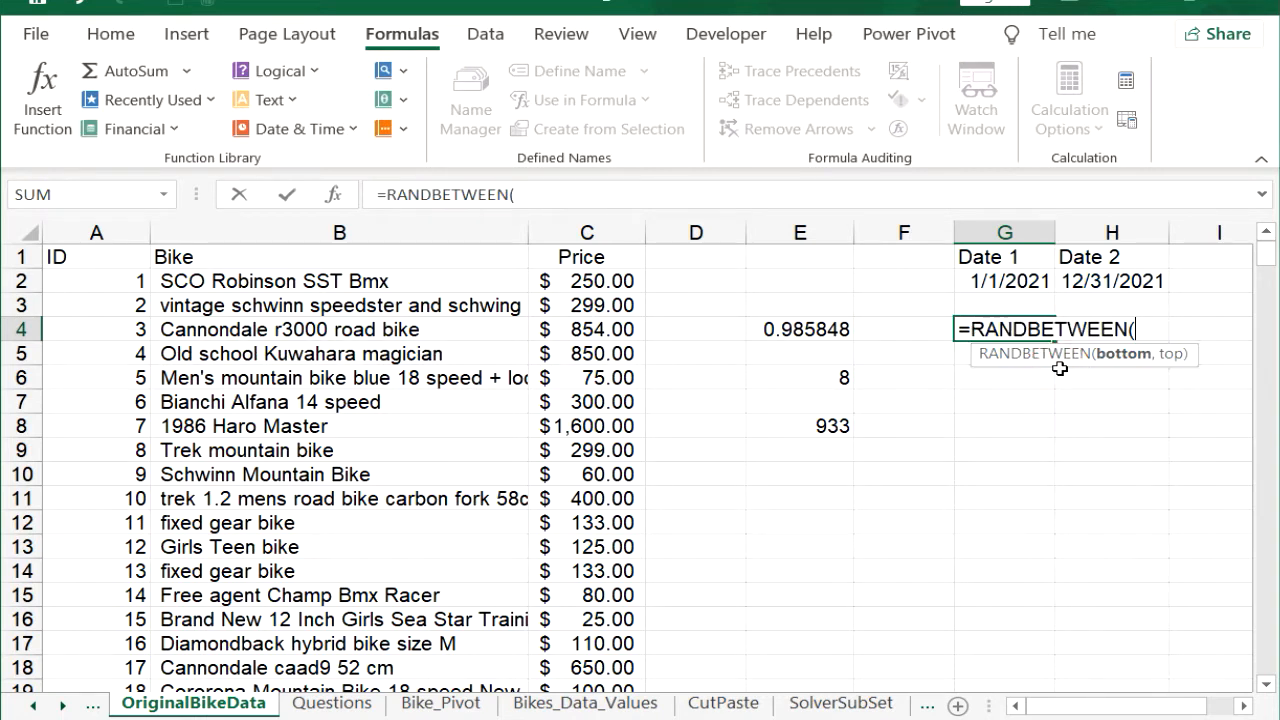
pyautogui.click(1007, 284)
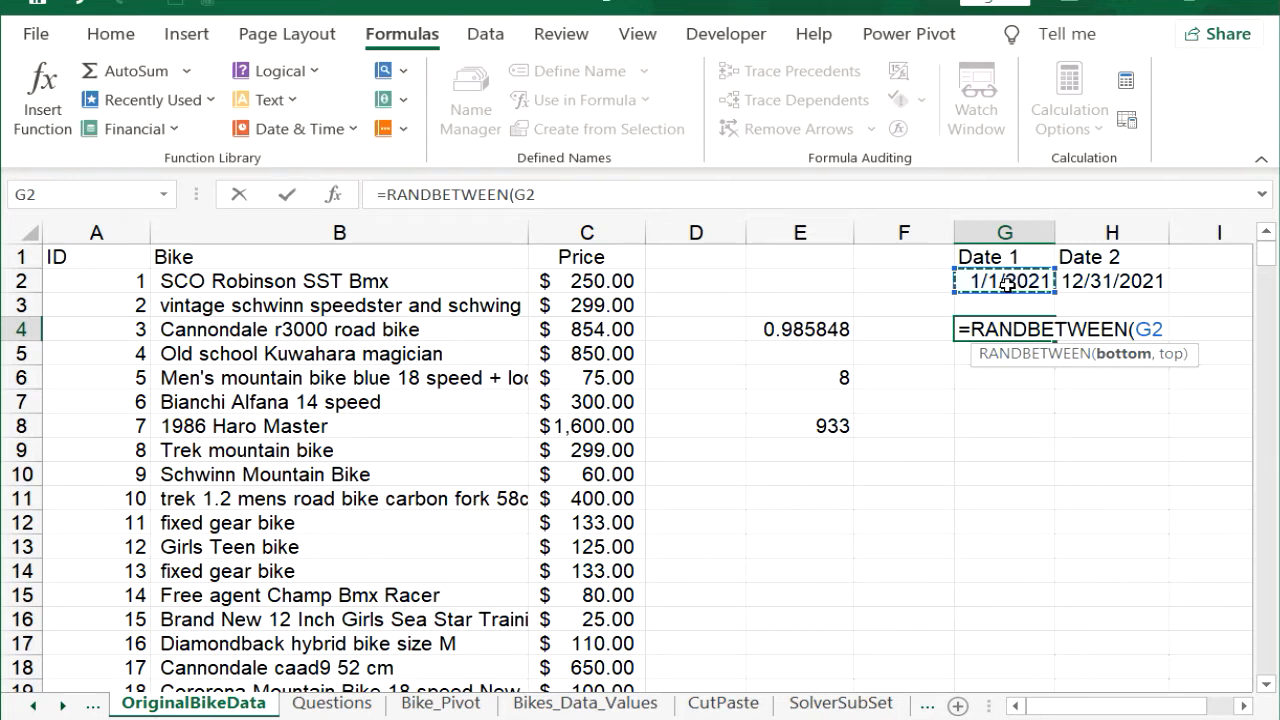
pyautogui.write(',')
pyautogui.click(1127, 283)
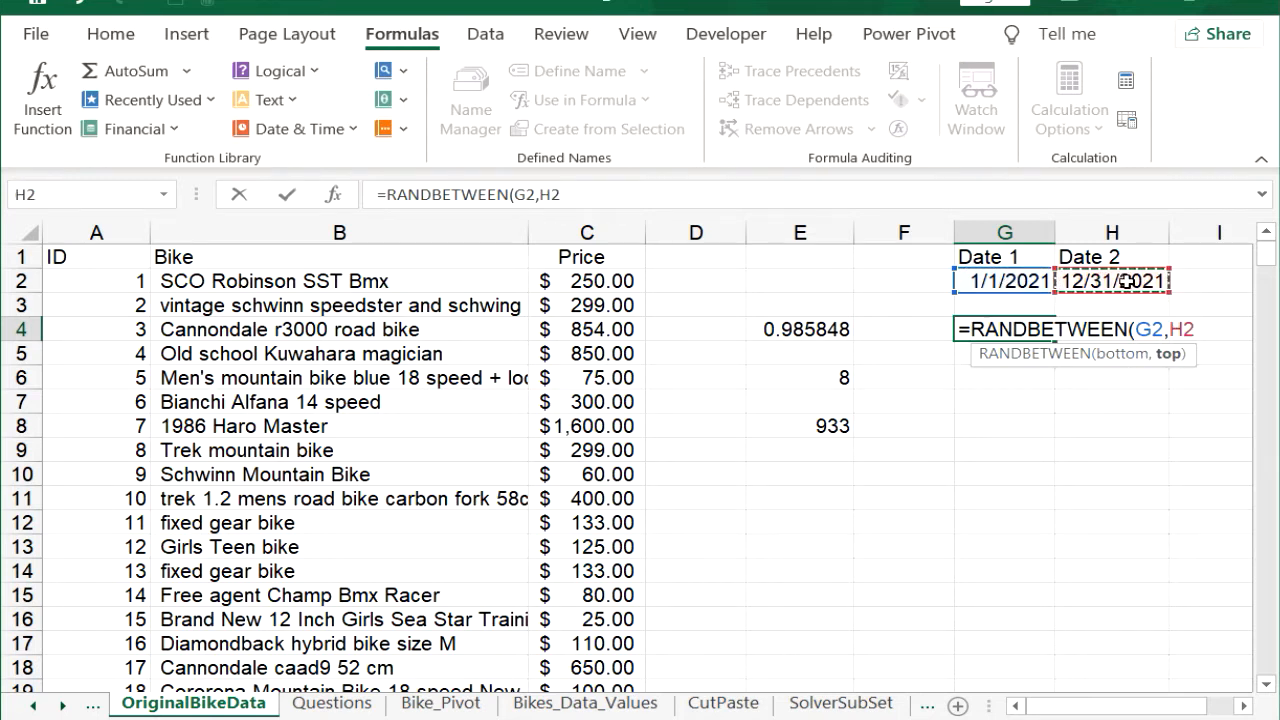
pyautogui.write(')')
pyautogui.press('Return')
pyautogui.press('Up')
pyautogui.click(1121, 84)
pyautogui.click(1121, 84)
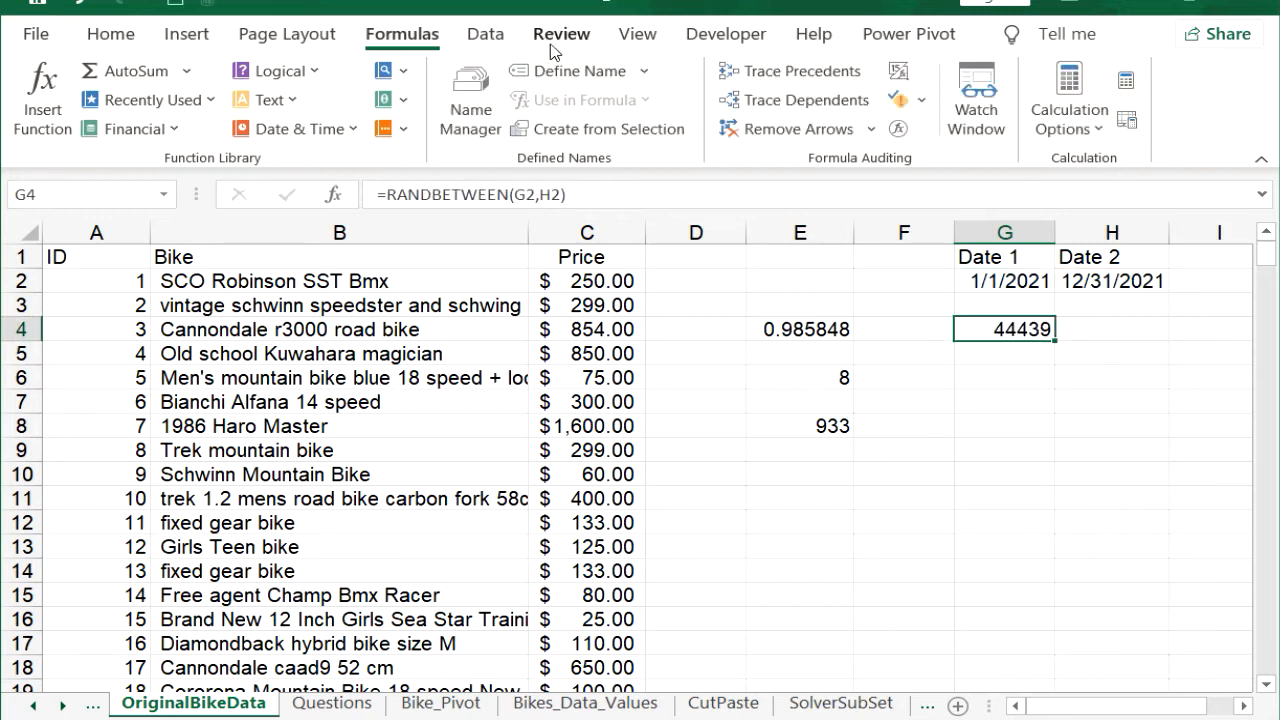
# Step: Apply the Short Date number format to cell G4
pyautogui.click(100, 32)
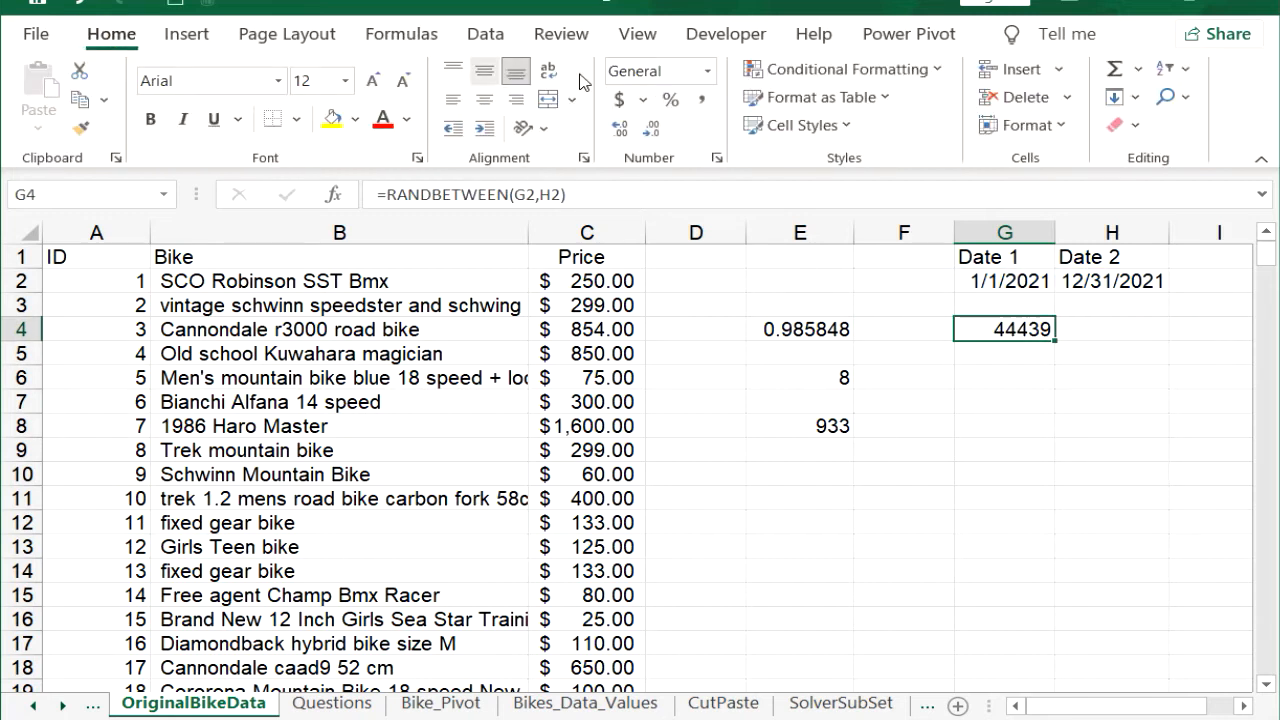
pyautogui.click(714, 76)
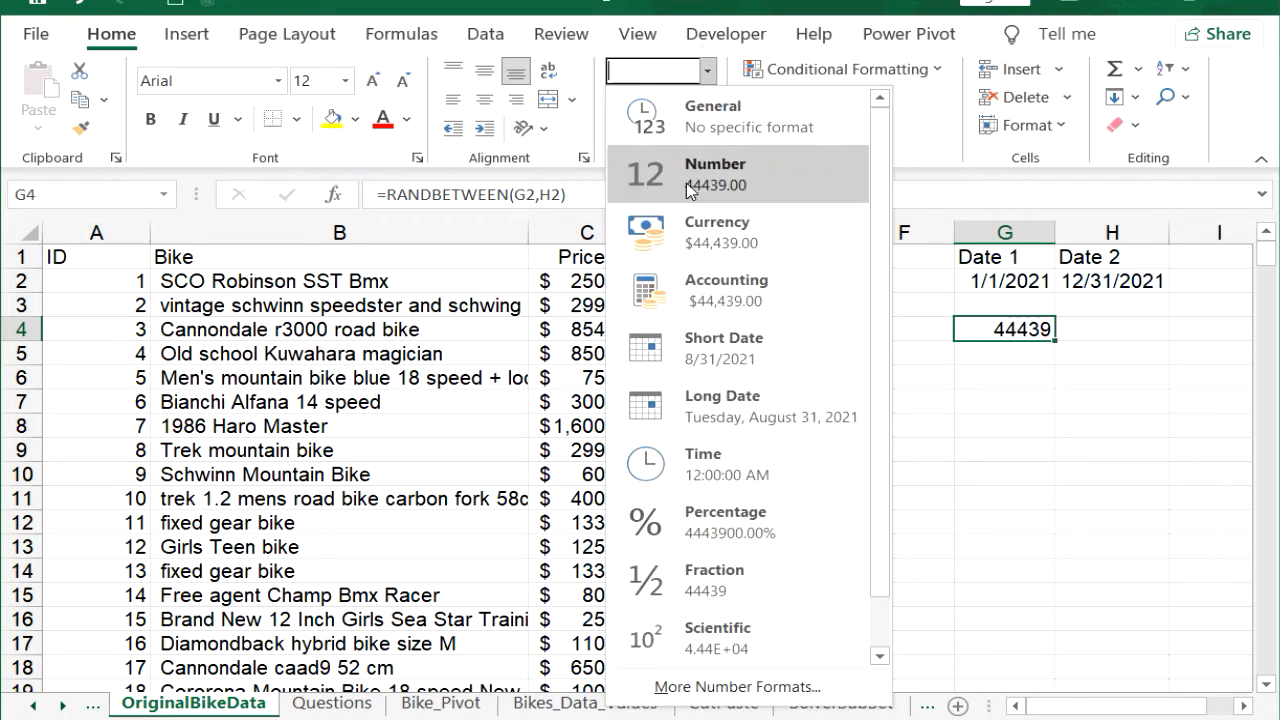
pyautogui.click(735, 351)
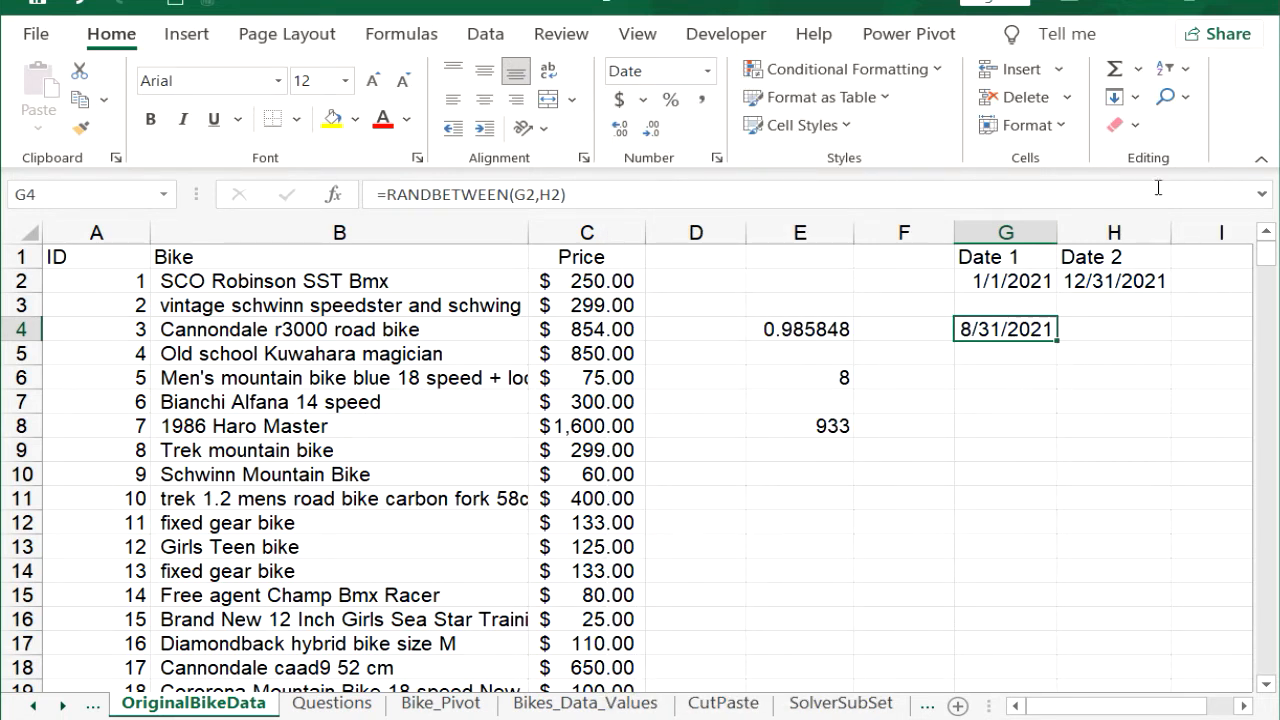
# Step: Recalculate the worksheet several times to generate new random dates in G4
pyautogui.click(420, 38)
pyautogui.click(1126, 80)
pyautogui.click(1127, 80)
pyautogui.click(1127, 80)
pyautogui.click(1128, 80)
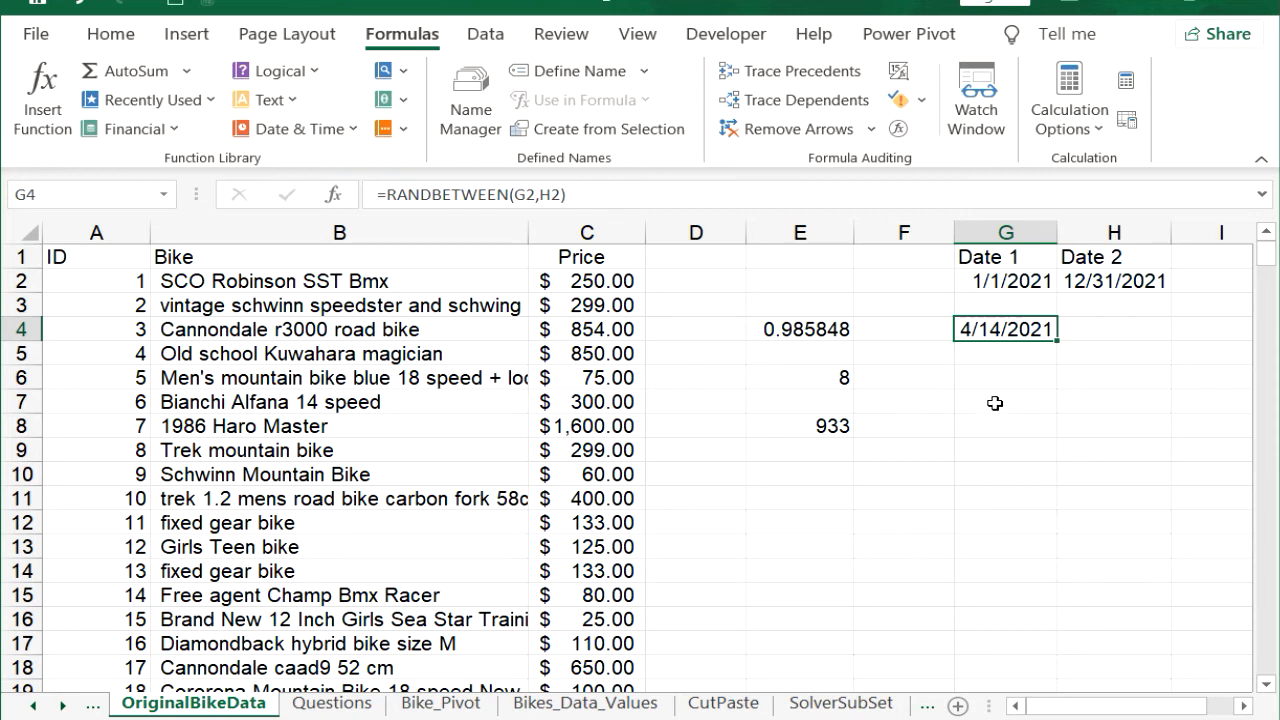
# Step: Replace the RANDBETWEEN formula in G4 with its value by copying the cell and pasting values over it
pyautogui.hotkey('ctrl', 'c')
pyautogui.rightClick(1008, 334)
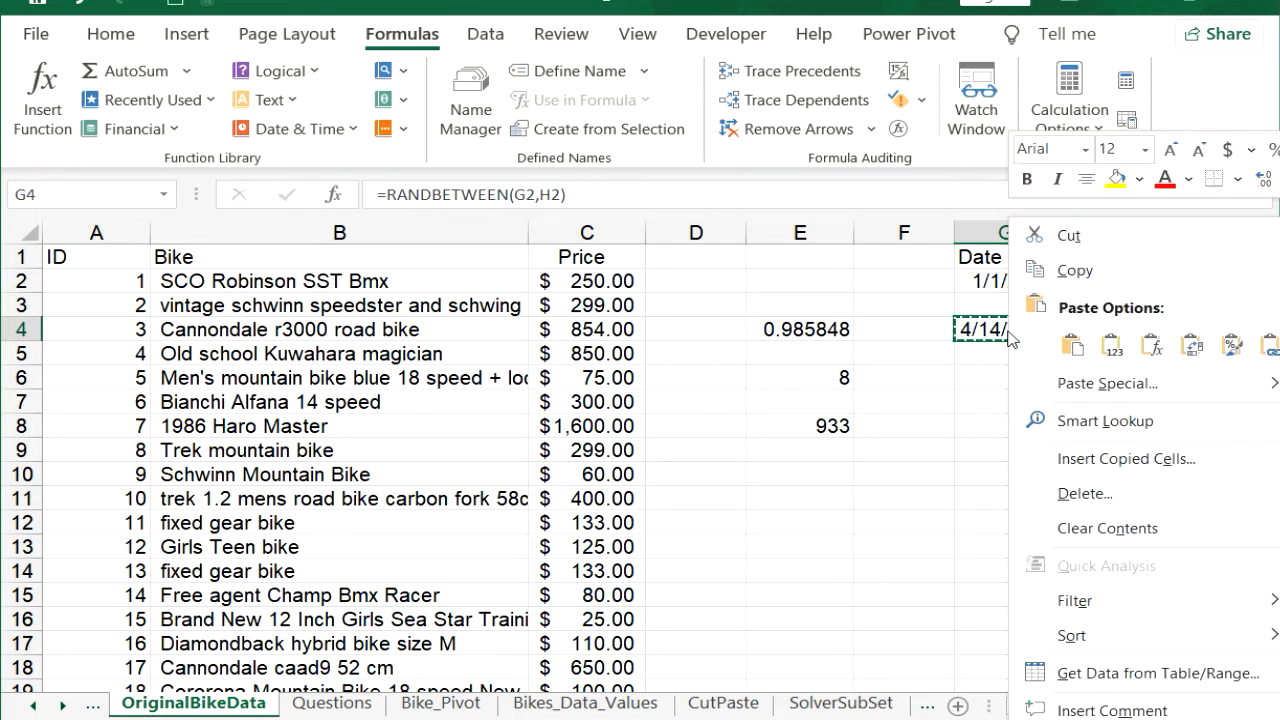
pyautogui.click(1112, 347)
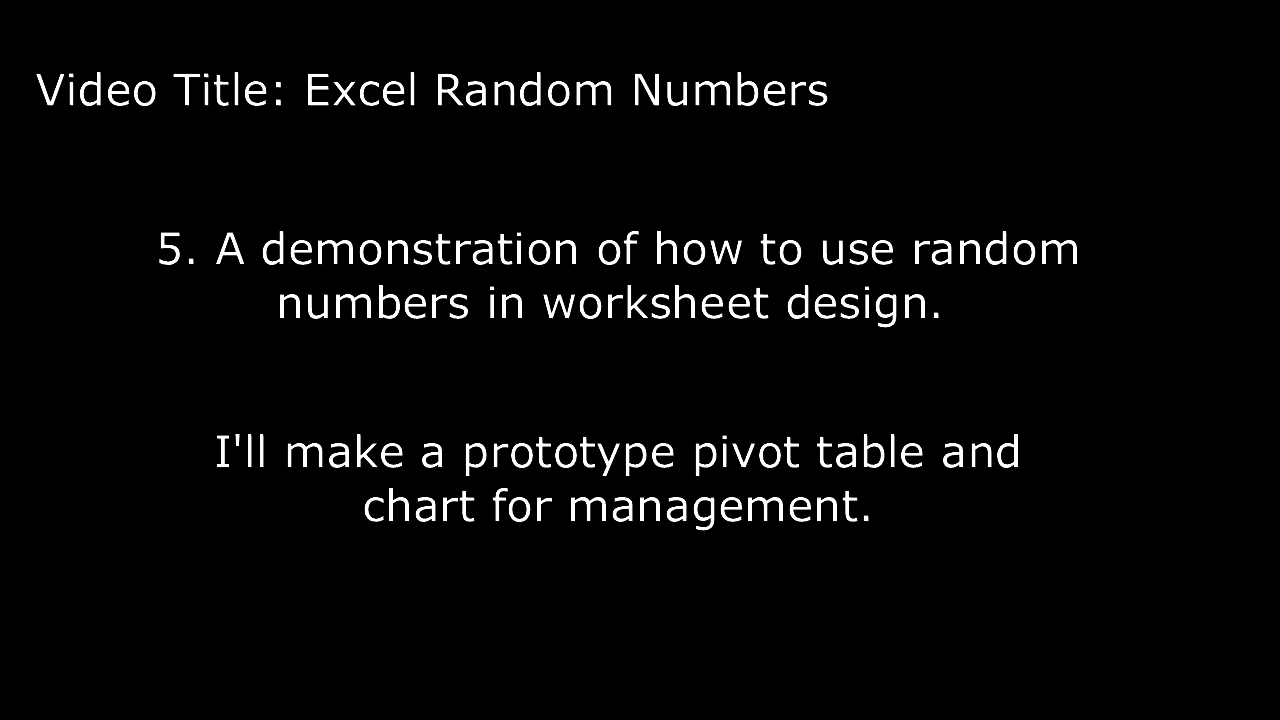
# Step: Enter =RANDBETWEEN($H$2,$I$2) in cell D2 under Sale Date, with absolute references to Date 1 and Date 2
pyautogui.write('=ran')
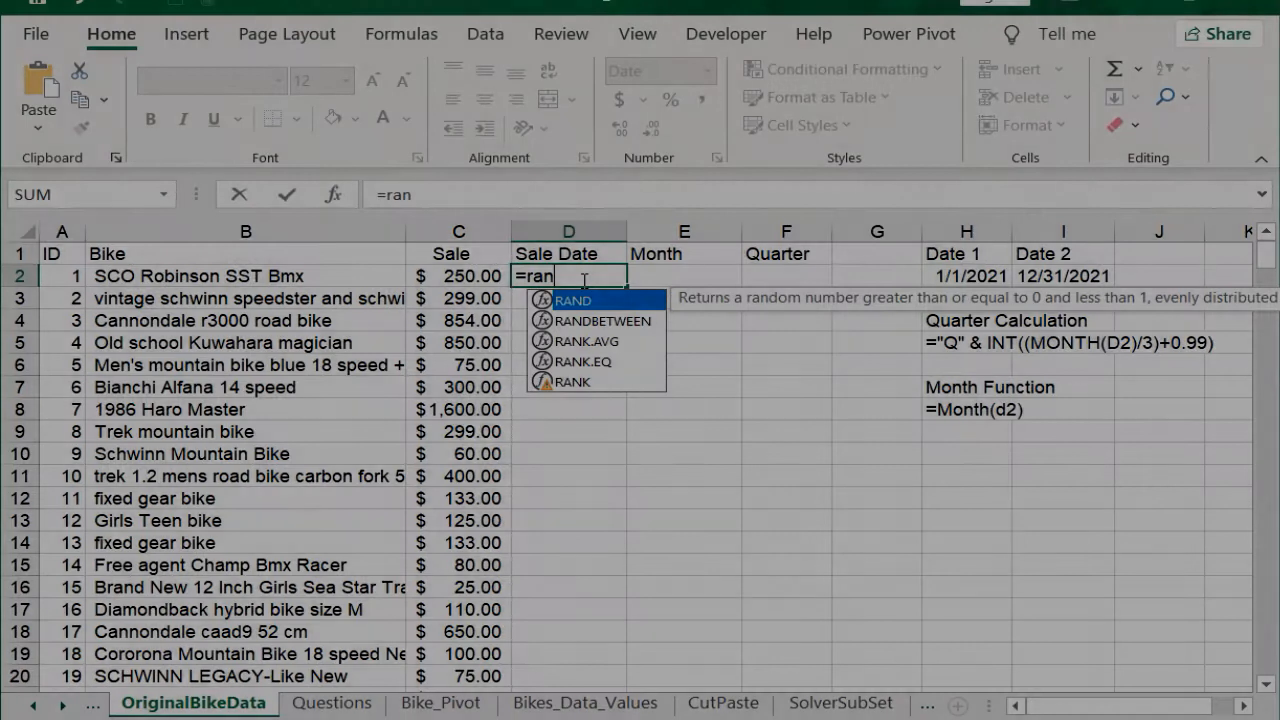
pyautogui.doubleClick(621, 322)
pyautogui.click(972, 277)
pyautogui.write(',')
pyautogui.click(1065, 276)
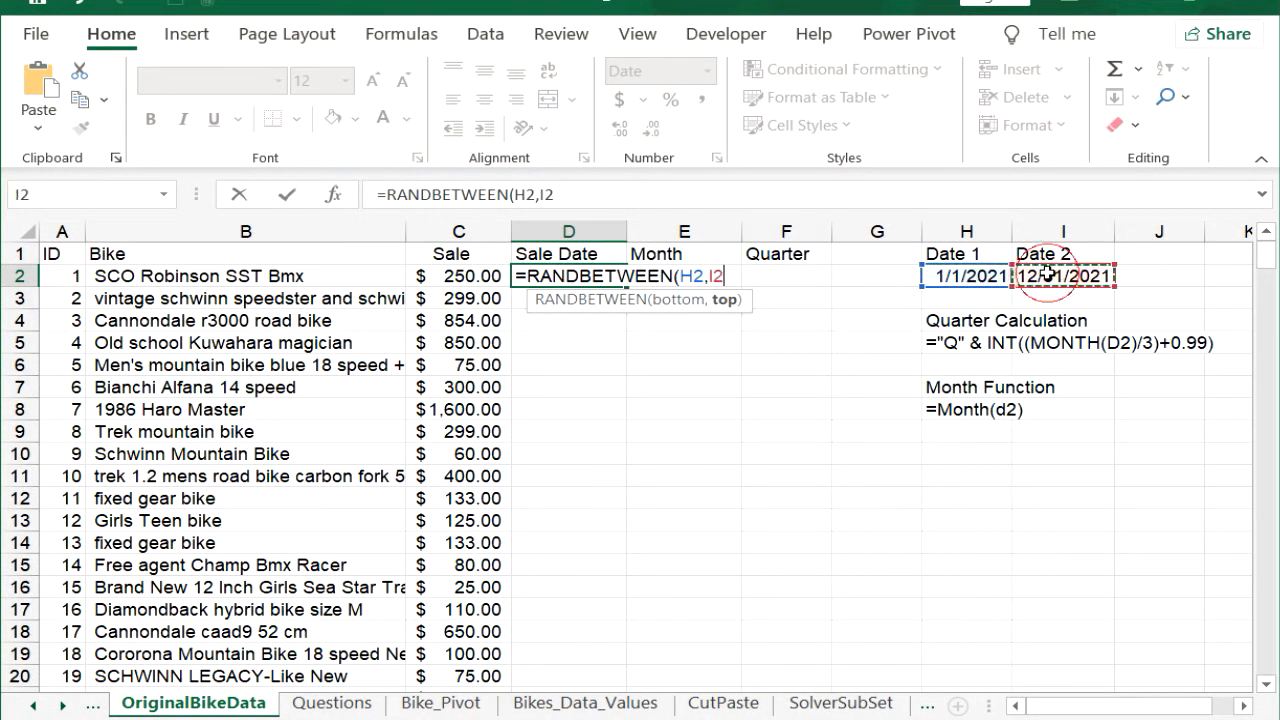
pyautogui.moveTo(680, 195); pyautogui.dragTo(361, 191)
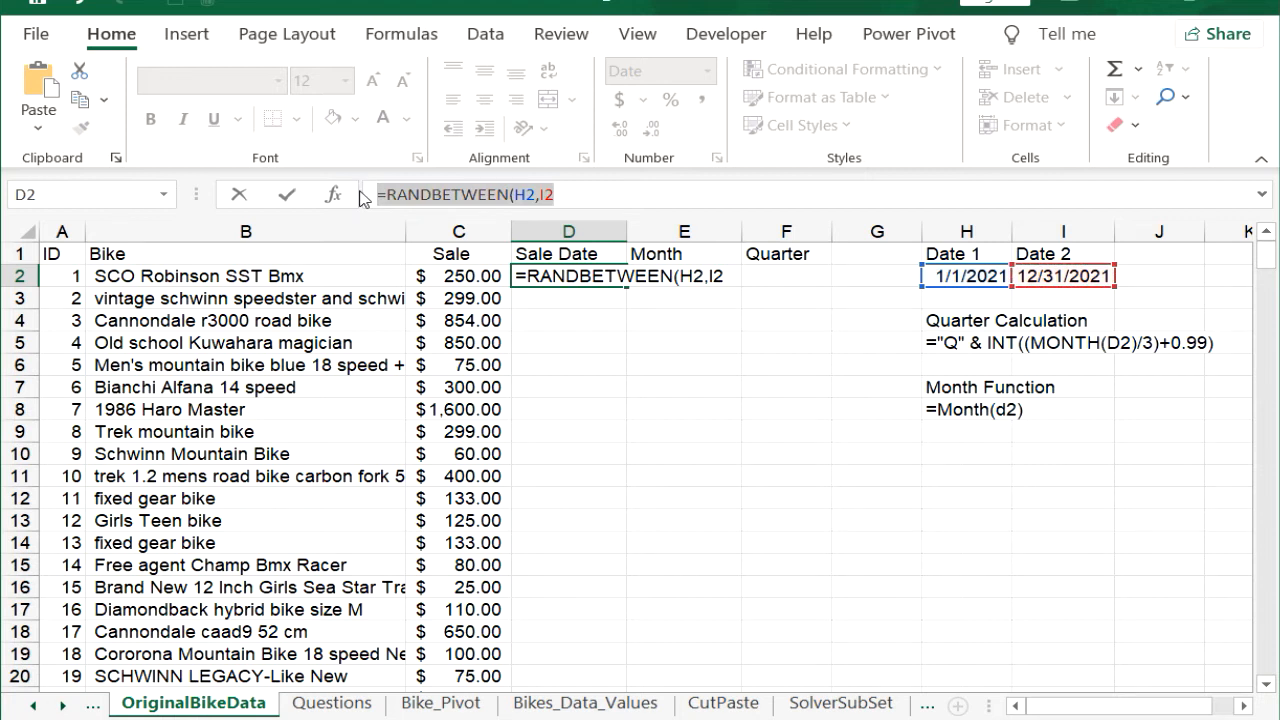
pyautogui.press('F4')
pyautogui.click(287, 194)
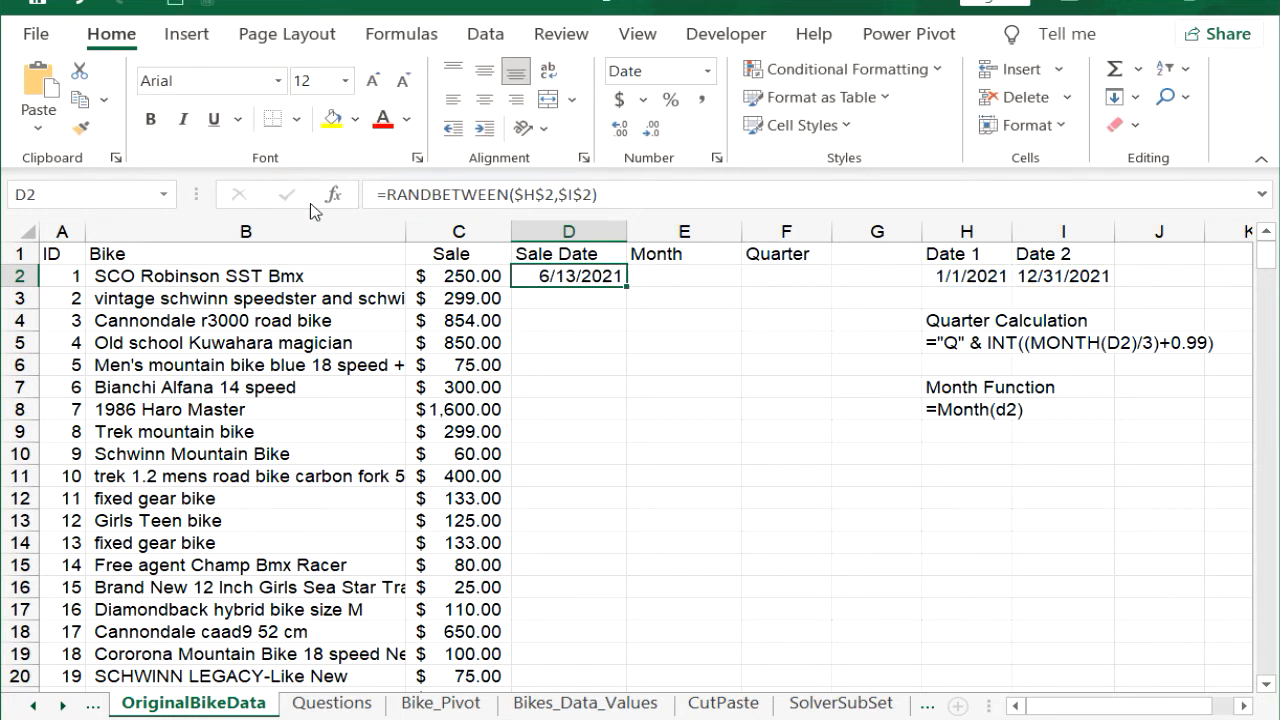
# Step: Copy the =Month(d2) formula text from H8 into cell E2 under Month as a working formula
pyautogui.click(940, 409)
pyautogui.moveTo(608, 195); pyautogui.dragTo(381, 197)
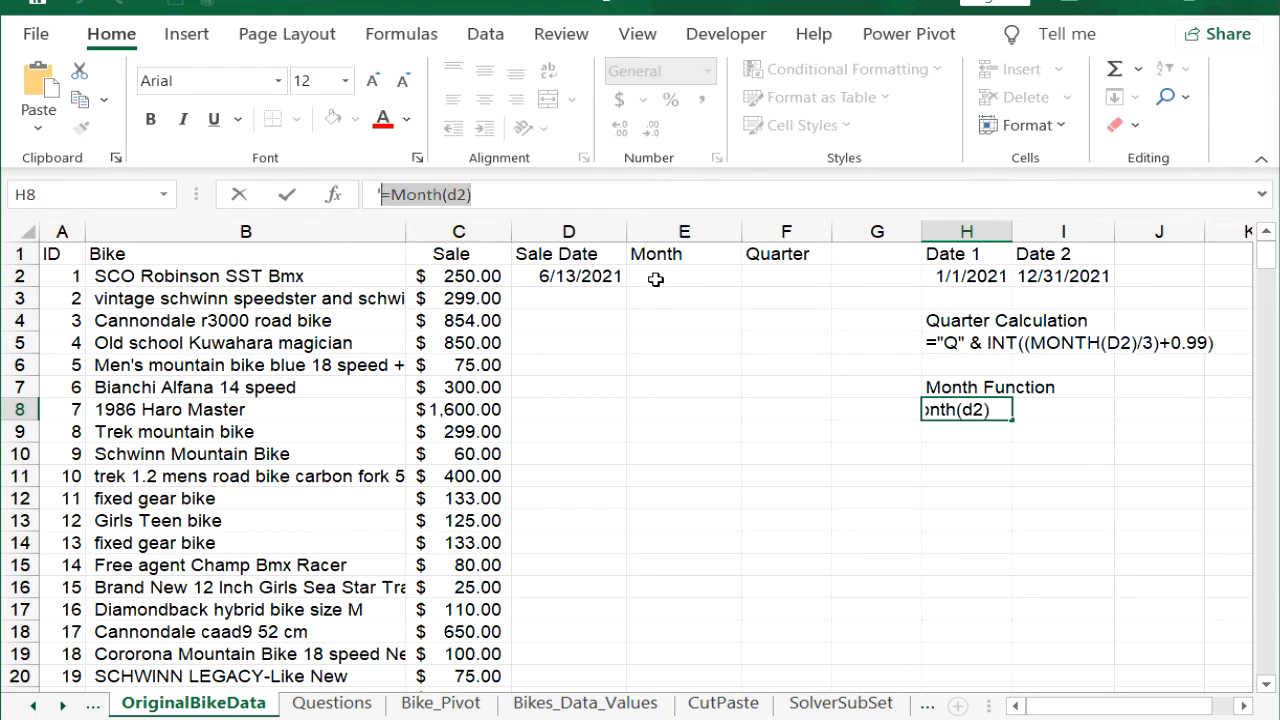
pyautogui.click(724, 280)
pyautogui.hotkey('ctrl', 'v')
# Step: Copy the Quarter Calculation formula text from H5 into F2 as a working formula, and fill D2:F2 down all the bike rows
pyautogui.click(945, 343)
pyautogui.moveTo(640, 195); pyautogui.dragTo(386, 195)
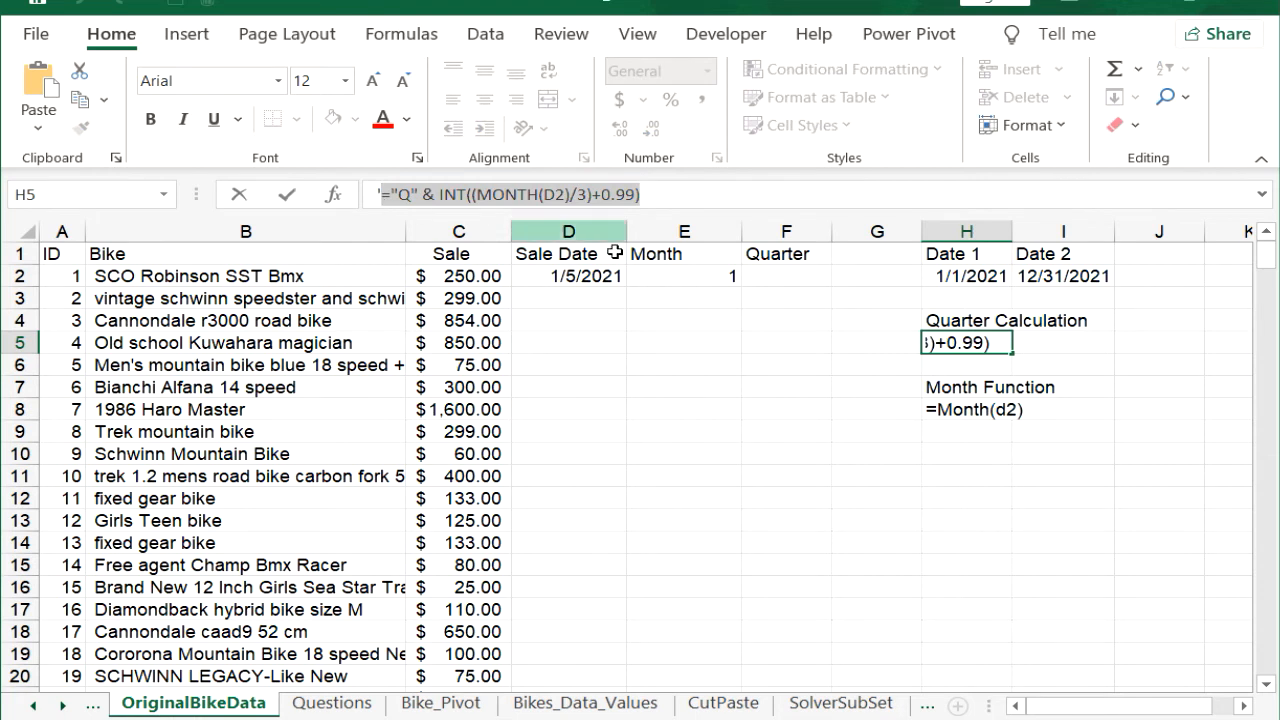
pyautogui.hotkey('ctrl', 'c')
pyautogui.click(790, 276)
pyautogui.hotkey('ctrl', 'v')
pyautogui.moveTo(600, 276); pyautogui.dragTo(803, 282)
pyautogui.doubleClick(833, 287)
# Step: Replace the formulas in columns D to F with their values by copying the columns and pasting values over them
pyautogui.moveTo(786, 231); pyautogui.dragTo(590, 244)
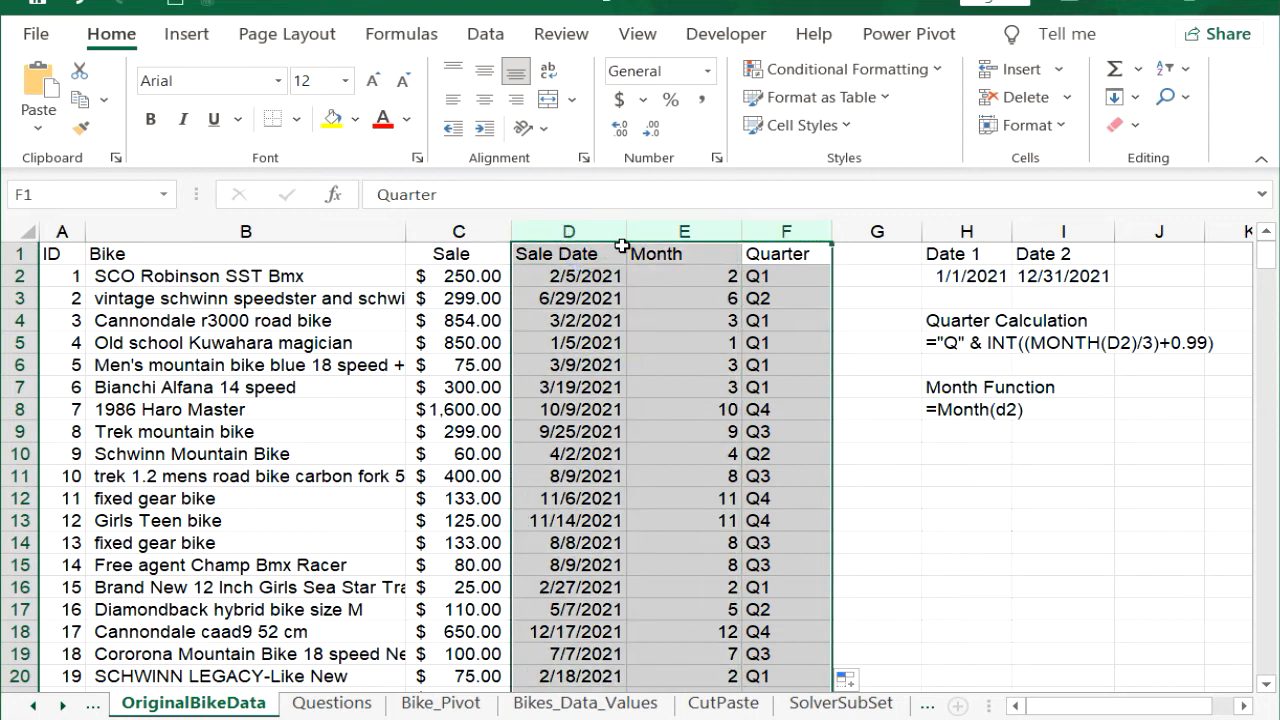
pyautogui.rightClick(589, 224)
pyautogui.click(672, 288)
pyautogui.rightClick(667, 310)
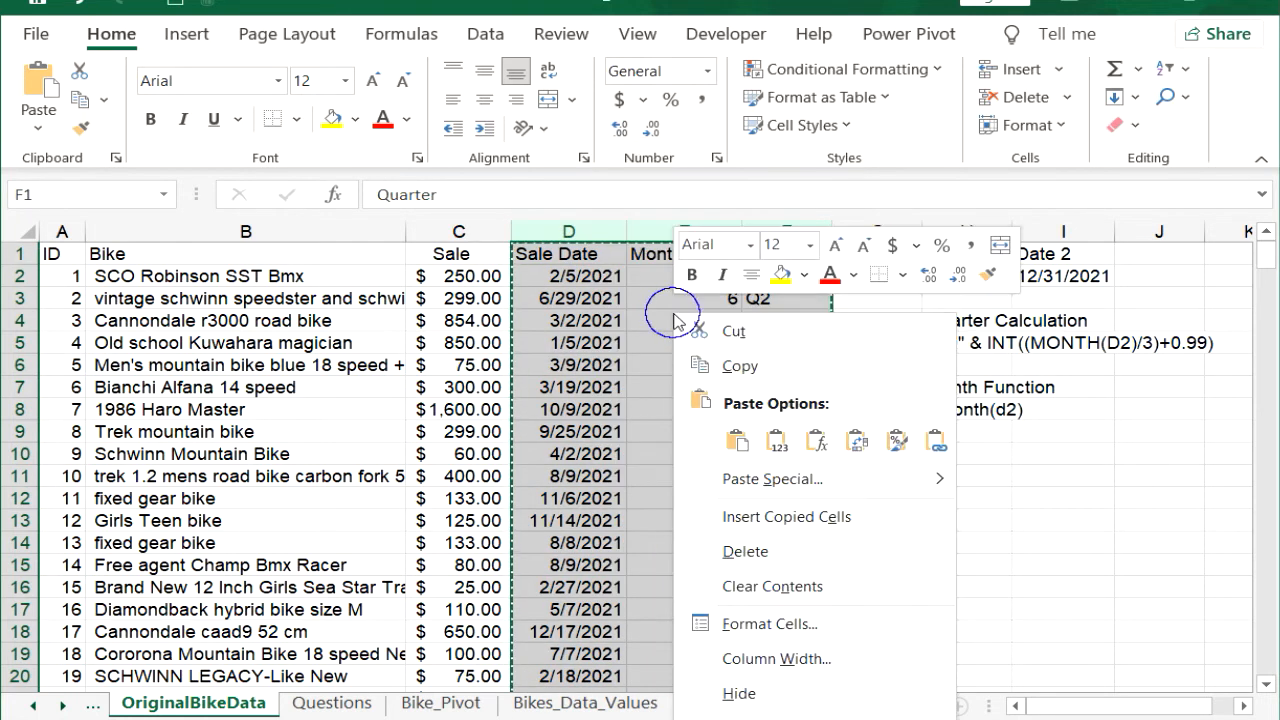
pyautogui.click(773, 440)
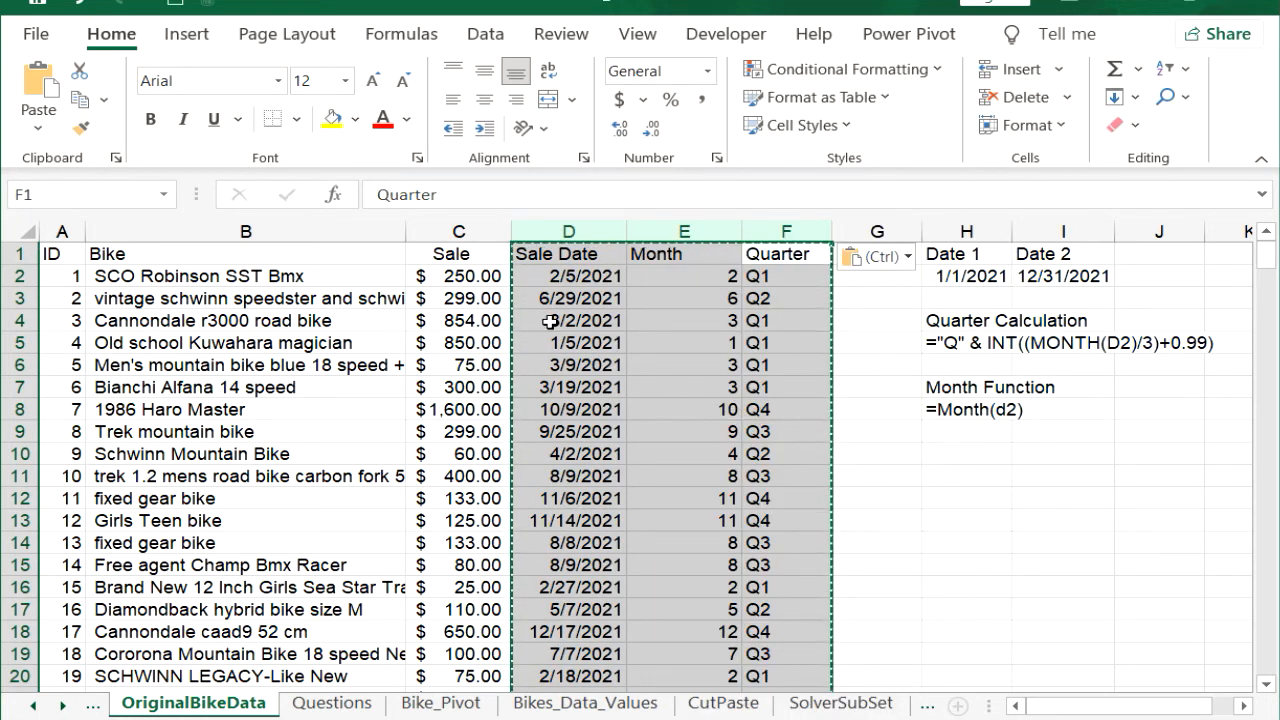
# Step: Insert a PivotChart on a new worksheet from the whole bike data range OriginalBikeData!$A$1:$F$301
pyautogui.click(232, 345)
pyautogui.hotkey('ctrl', 'a')
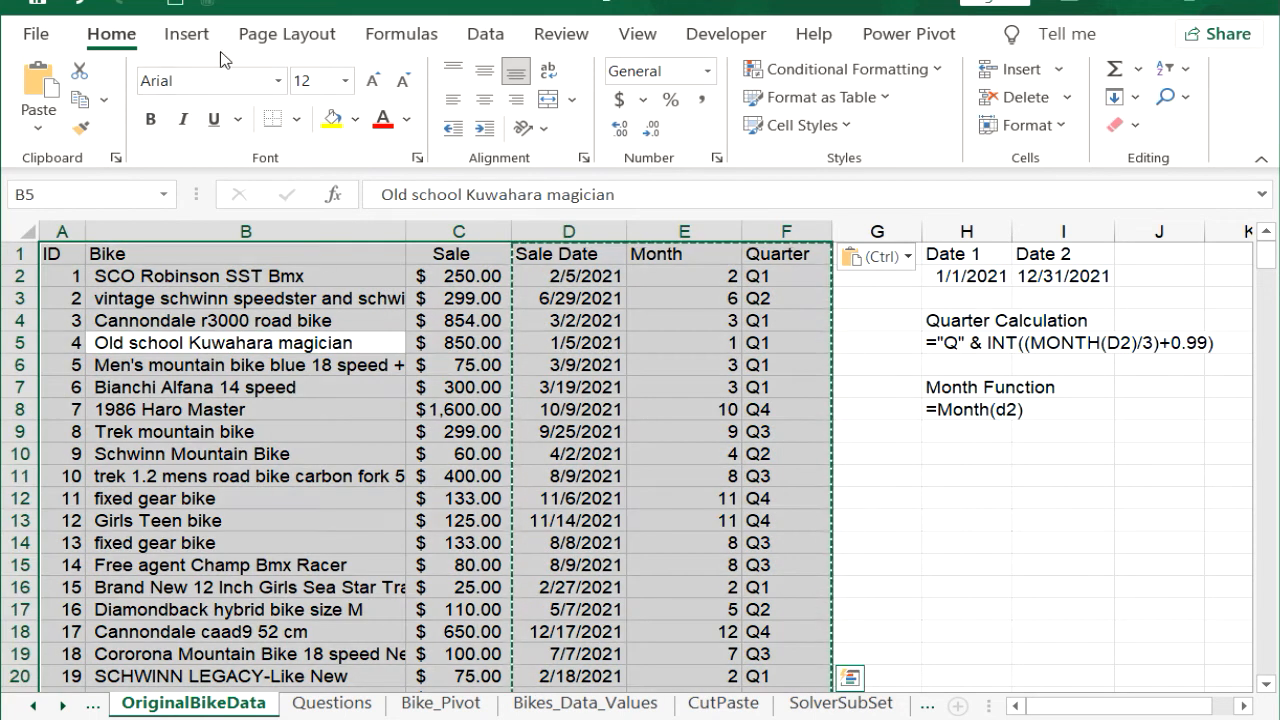
pyautogui.click(186, 33)
pyautogui.click(558, 92)
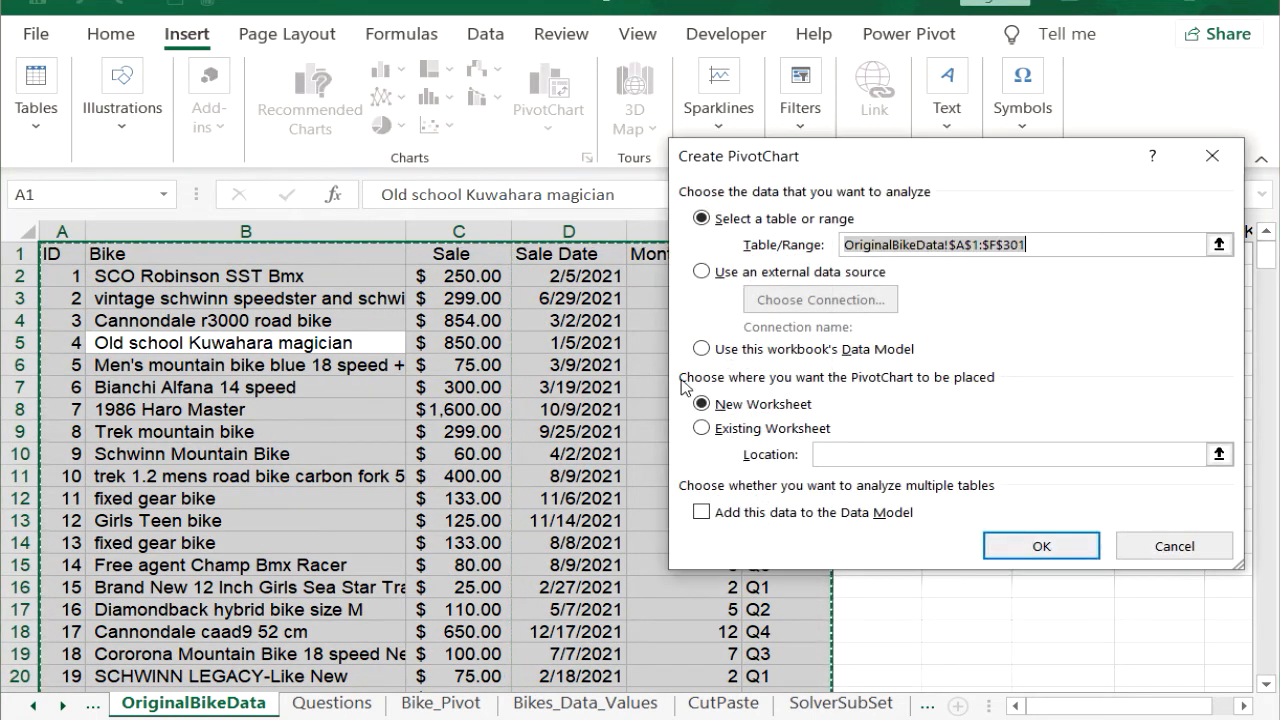
pyautogui.click(1120, 546)
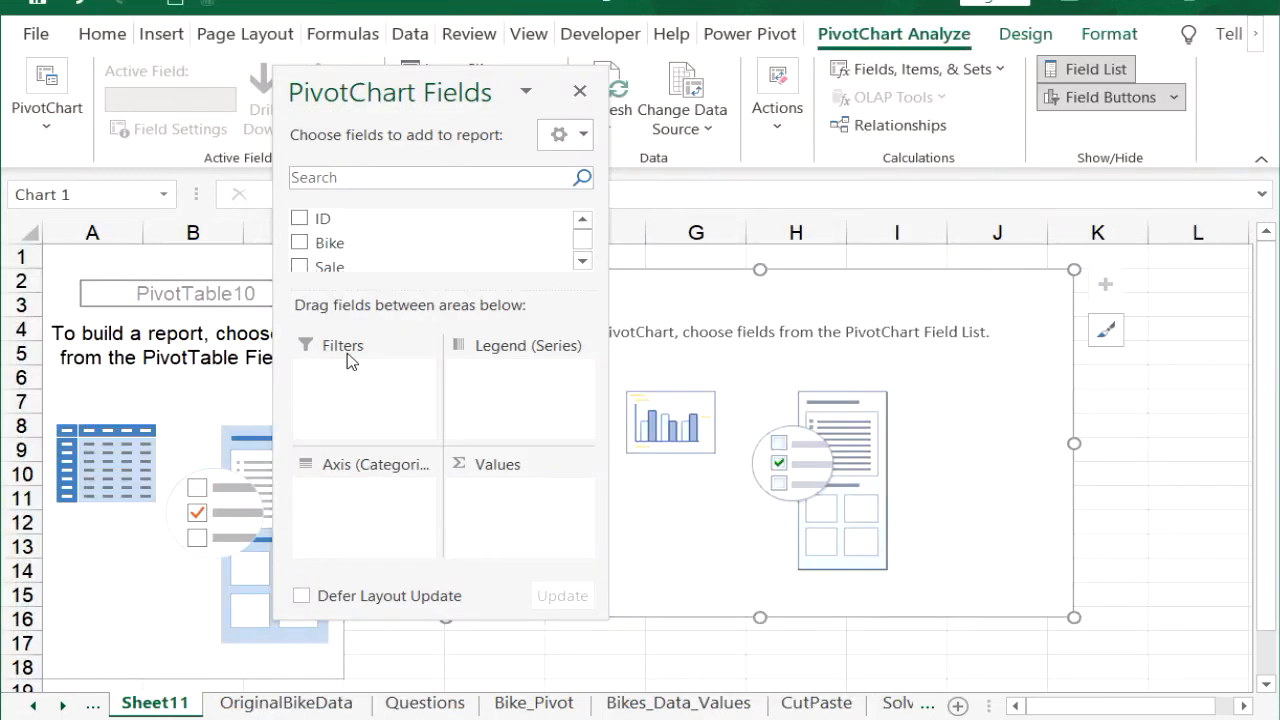
# Step: Lay out the PivotChart with Quarter as the legend series, Month as the axis category and Sum of Sale as the values
pyautogui.click(355, 178)
pyautogui.write('q')
pyautogui.moveTo(371, 214); pyautogui.dragTo(491, 391)
pyautogui.doubleClick(370, 178)
pyautogui.write('m')
pyautogui.moveTo(334, 216); pyautogui.dragTo(318, 490)
pyautogui.doubleClick(295, 177)
pyautogui.write('s')
pyautogui.moveTo(329, 220); pyautogui.dragTo(504, 510)
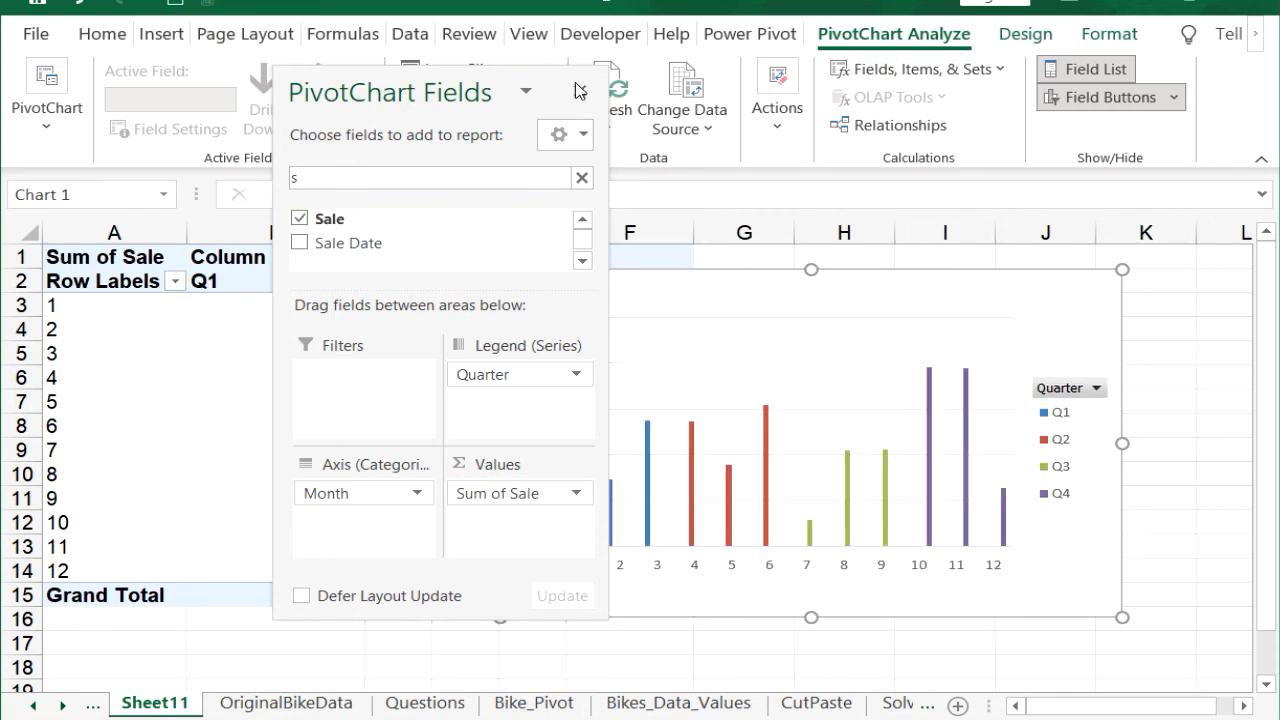
# Step: Close the PivotChart field list and move the chart beside the pivot table so it starts around column G
pyautogui.click(580, 91)
pyautogui.moveTo(649, 289); pyautogui.dragTo(860, 294)
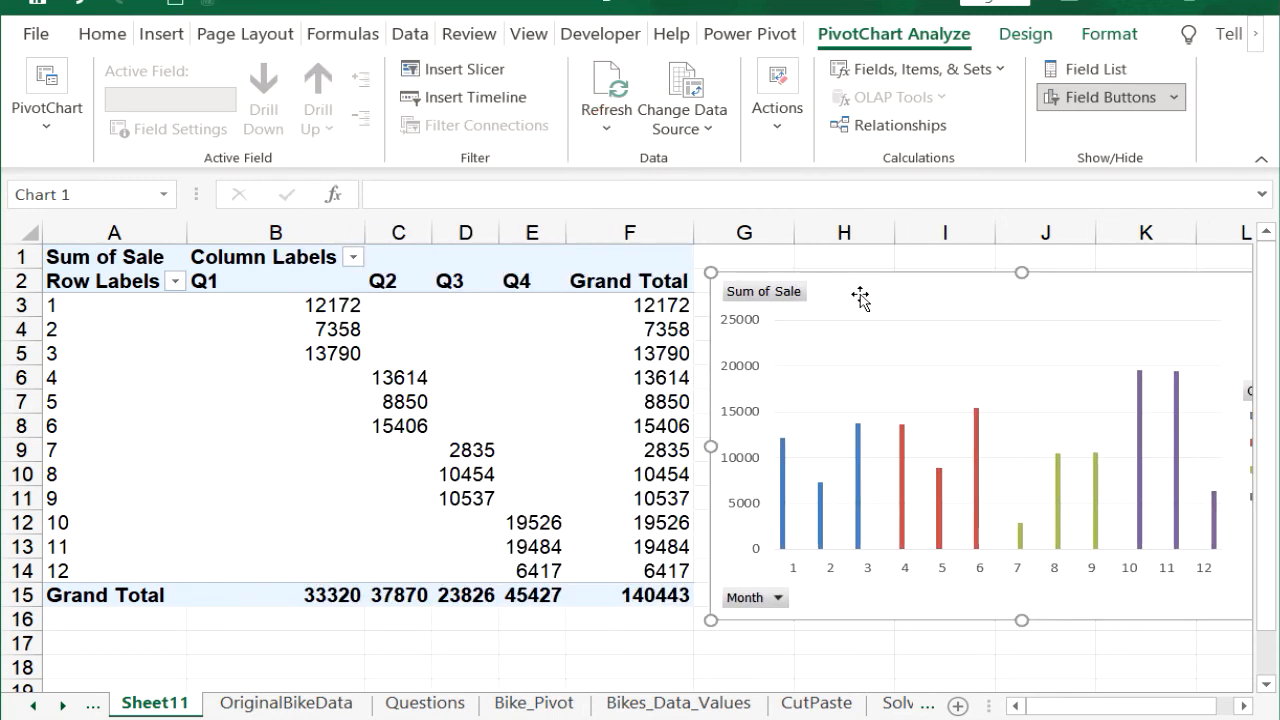
# Step: Format the entire pivot table in dollar accounting format with no decimal places
pyautogui.click(318, 388)
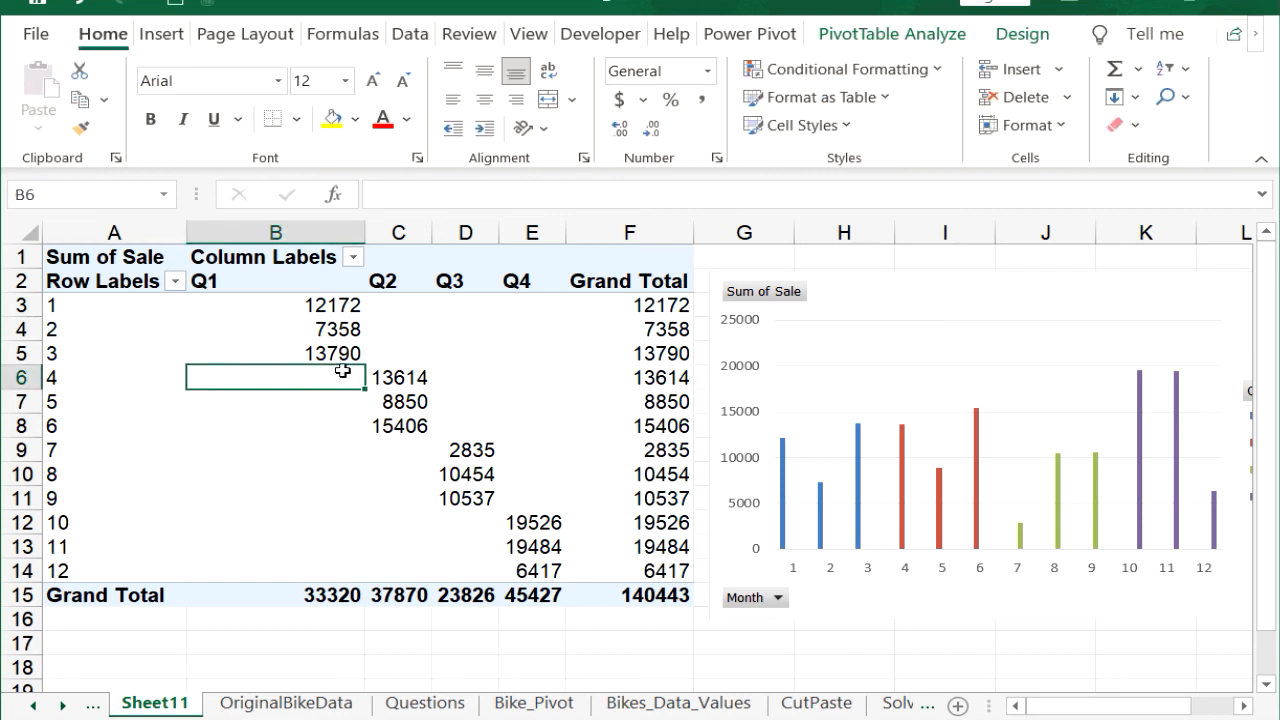
pyautogui.hotkey('ctrl', 'a')
pyautogui.click(619, 99)
pyautogui.click(651, 130)
pyautogui.click(651, 130)
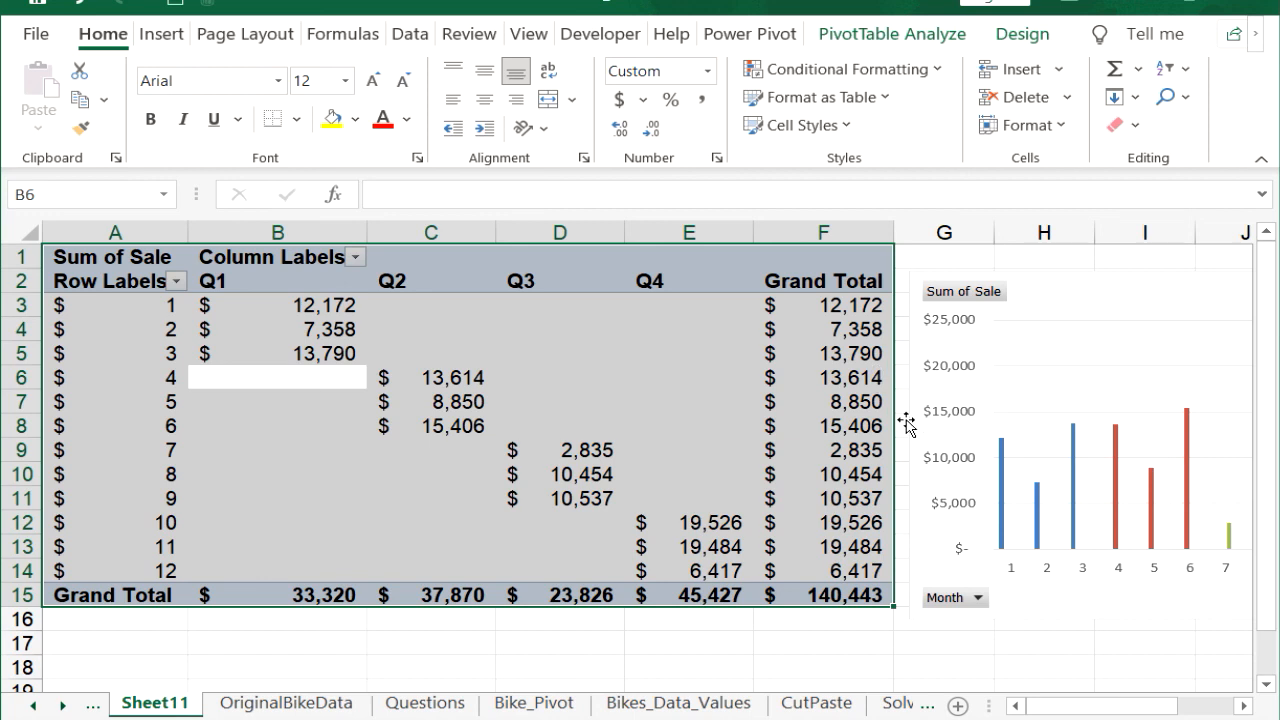
pyautogui.click(836, 643)
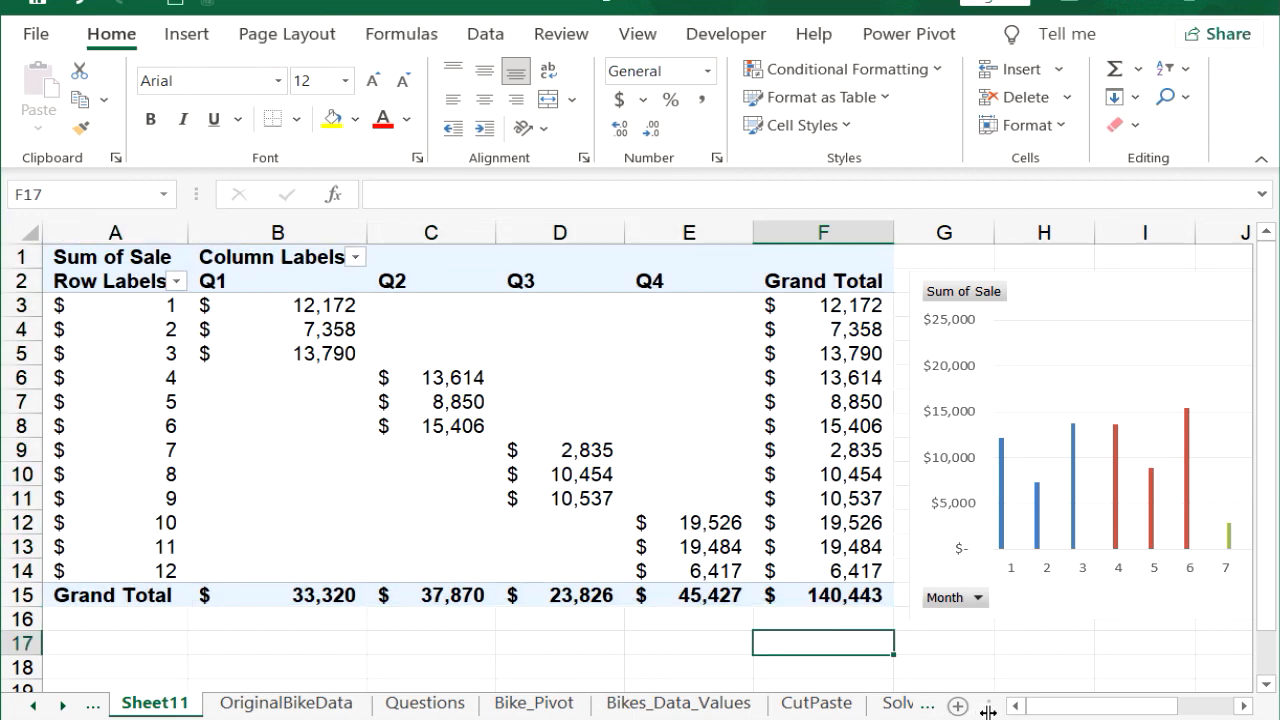
pyautogui.scroll(-4, 856, 616)
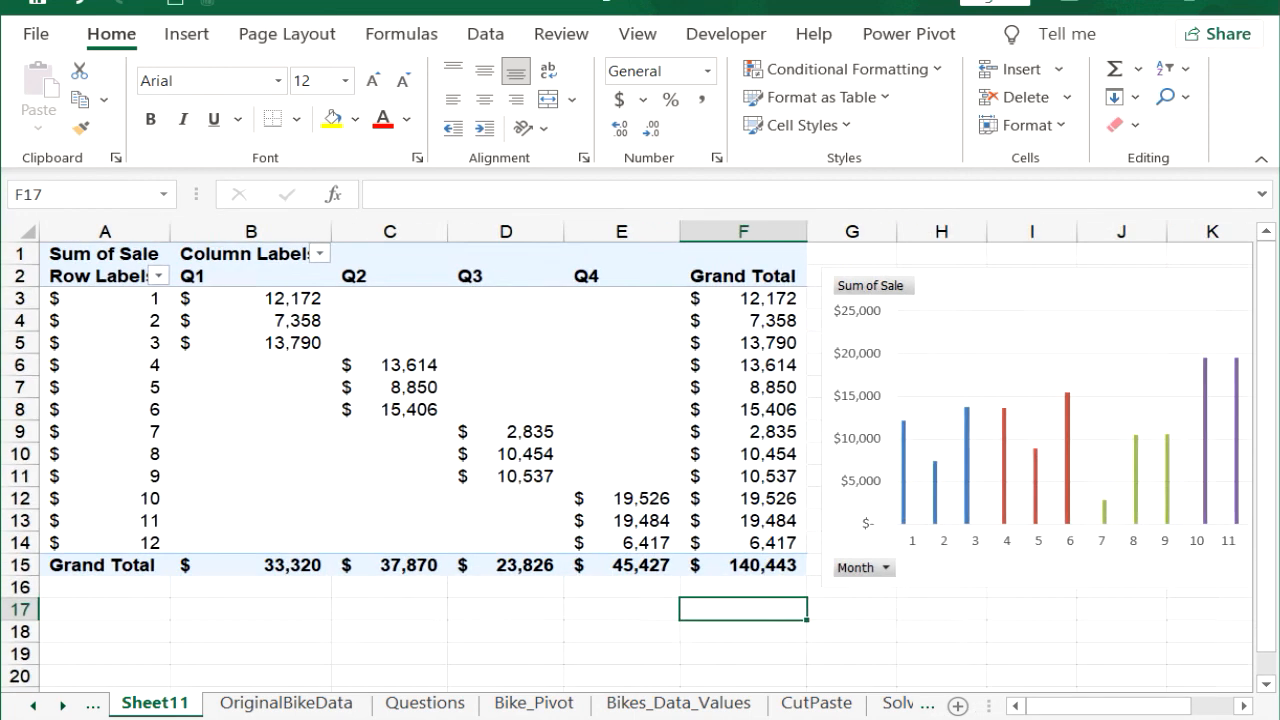